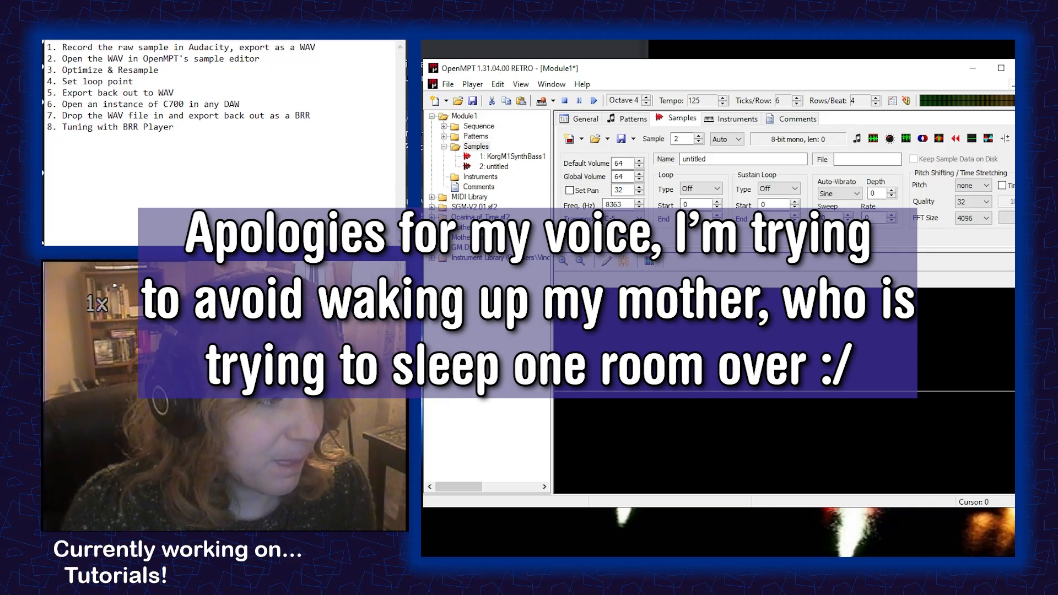
- Launch Audacity for recording the raw sample
key("super")
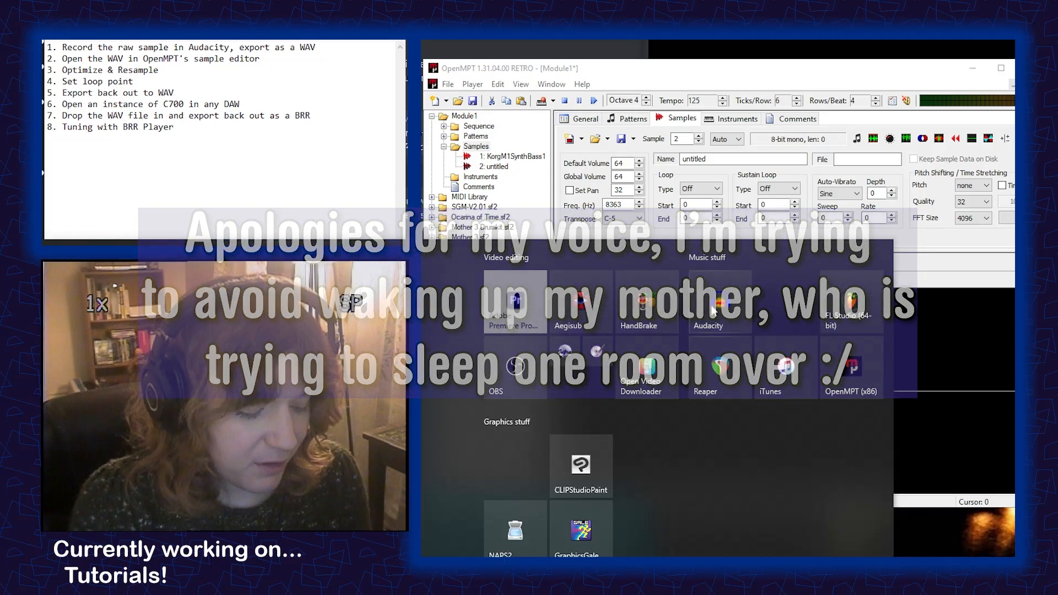
type("ack ou")
key("Return")
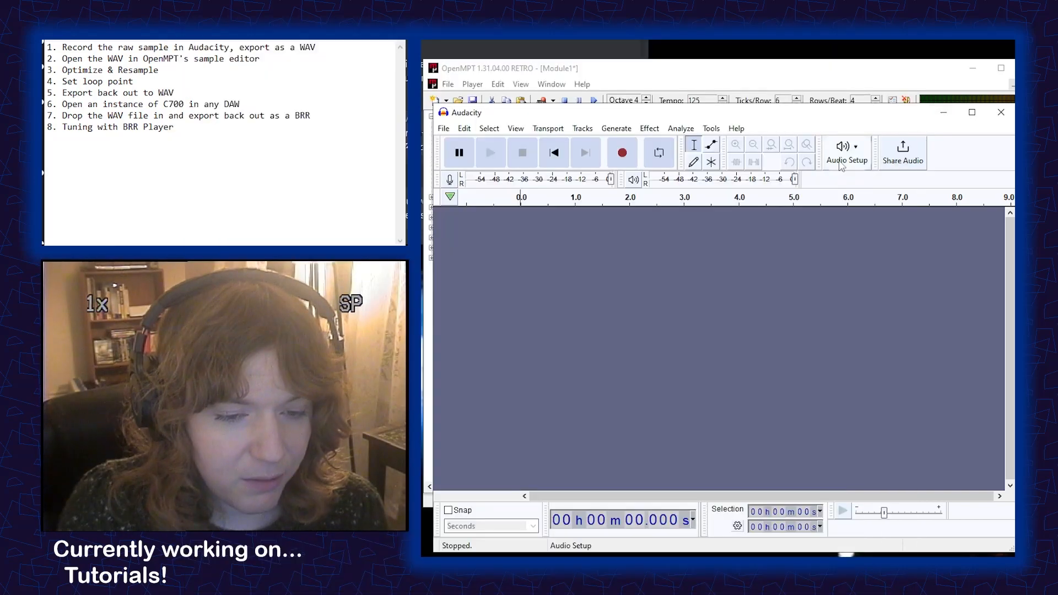
- Choose the recording device and record about 13 seconds of the played string notes as a stereo track
left_click(843, 157)
mouse_move(887, 220)
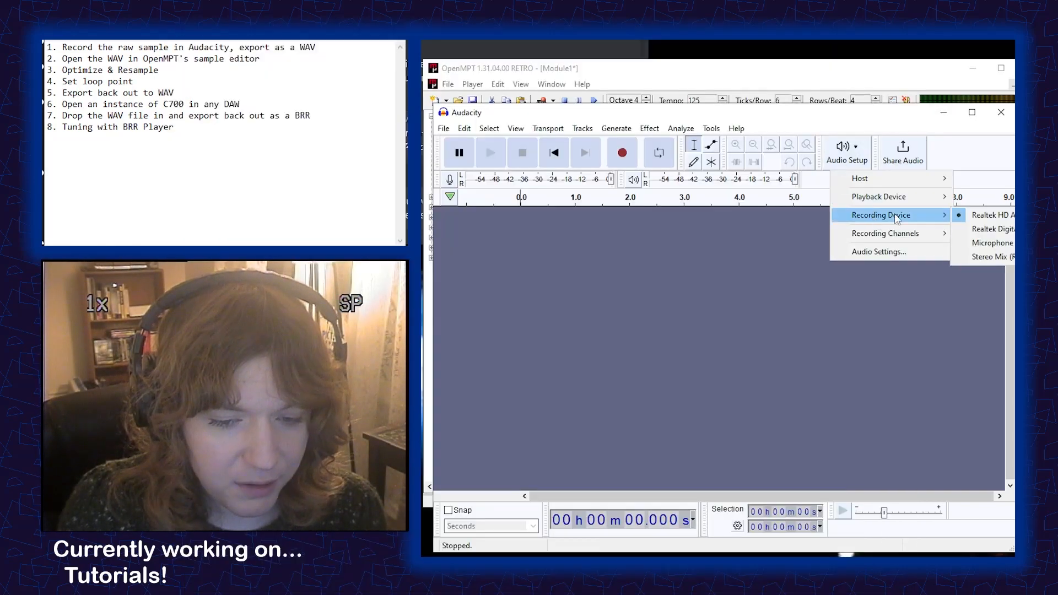
left_click(987, 243)
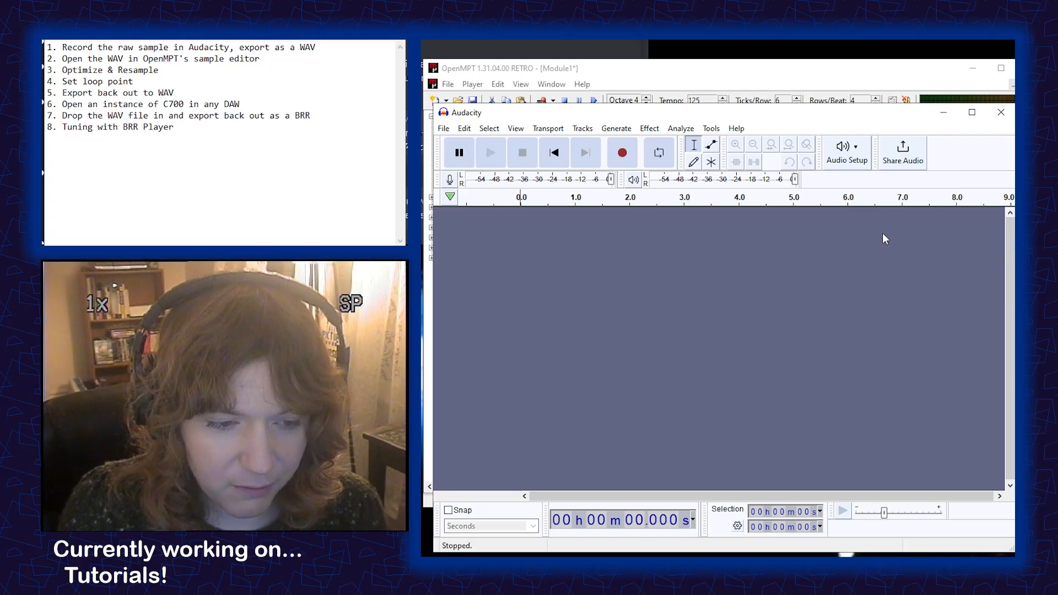
left_click(620, 155)
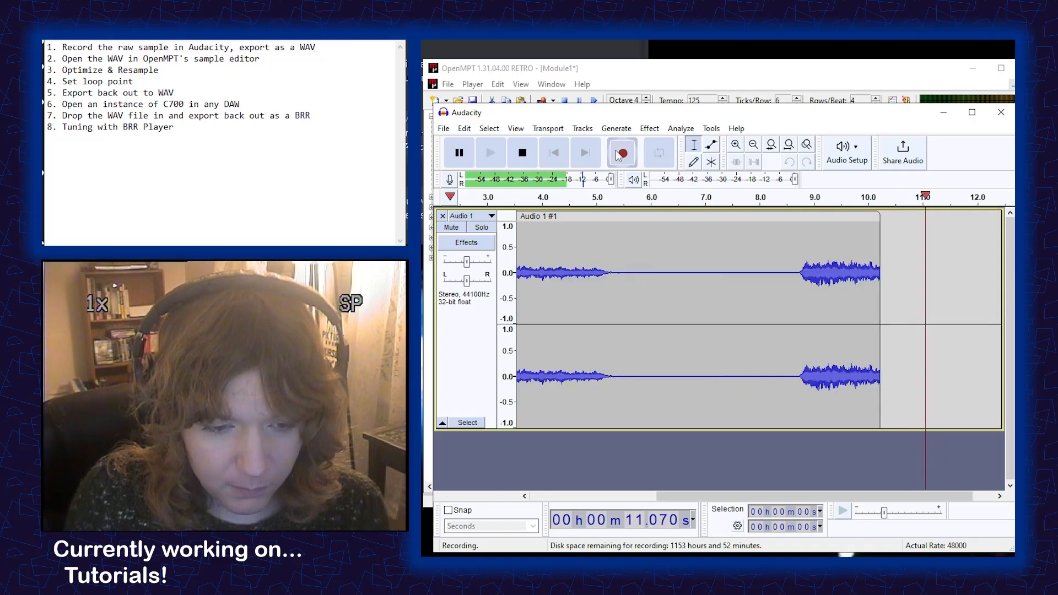
left_click(522, 152)
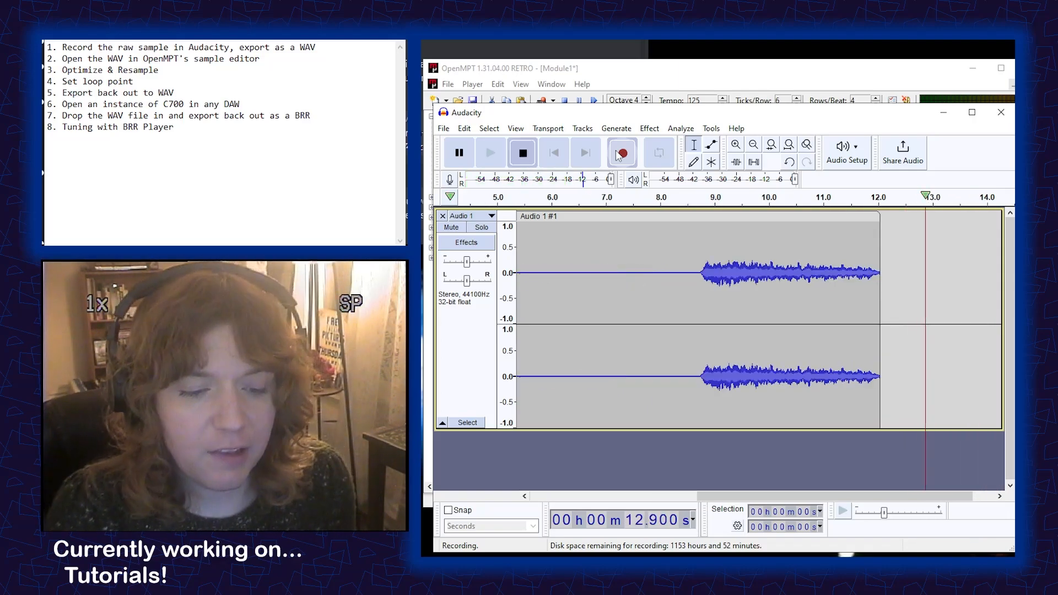
- Amplify the recorded note between about 8.7 s and 12.3 s and trim away all audio outside it
left_click_drag(696, 275, 895, 300)
key("ctrl+r")
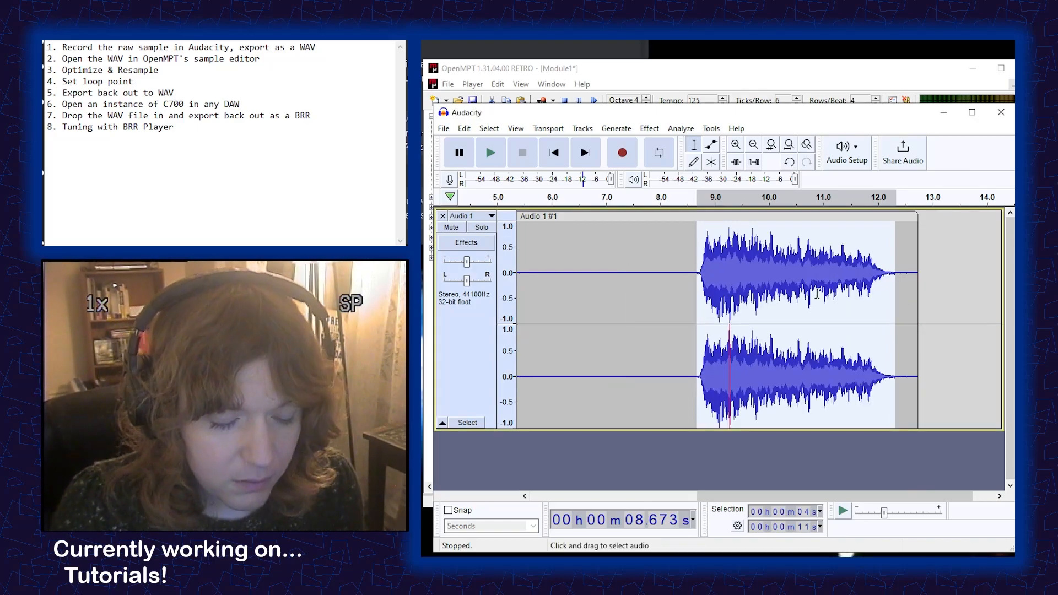
left_click(736, 162)
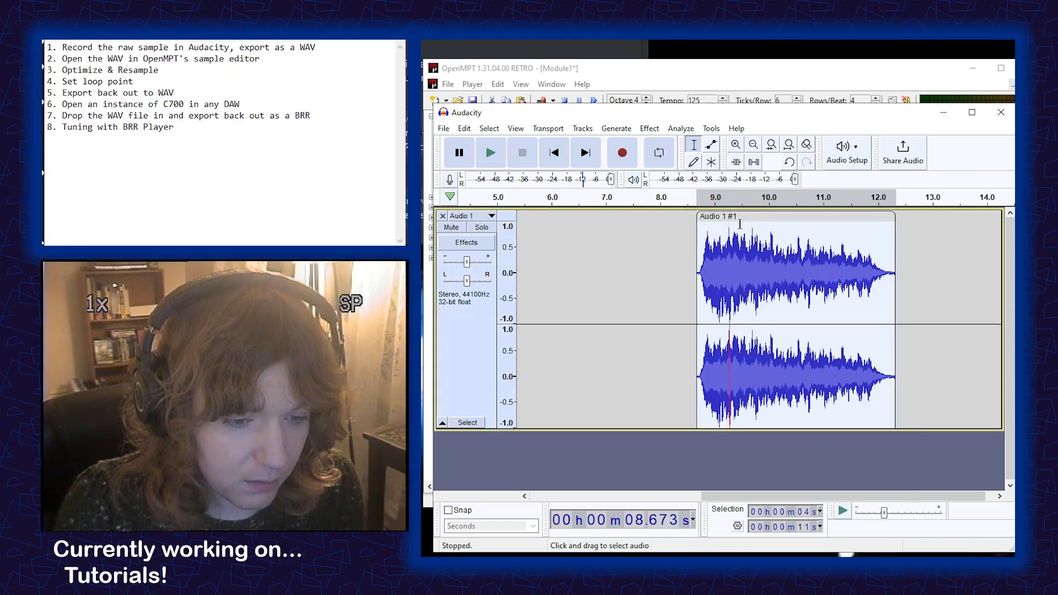
- Export the selected audio as a signed 16-bit PCM WAV named Proteus2Orchestral_11LegatoStr in the Delet folder
key("ctrl+shift+e")
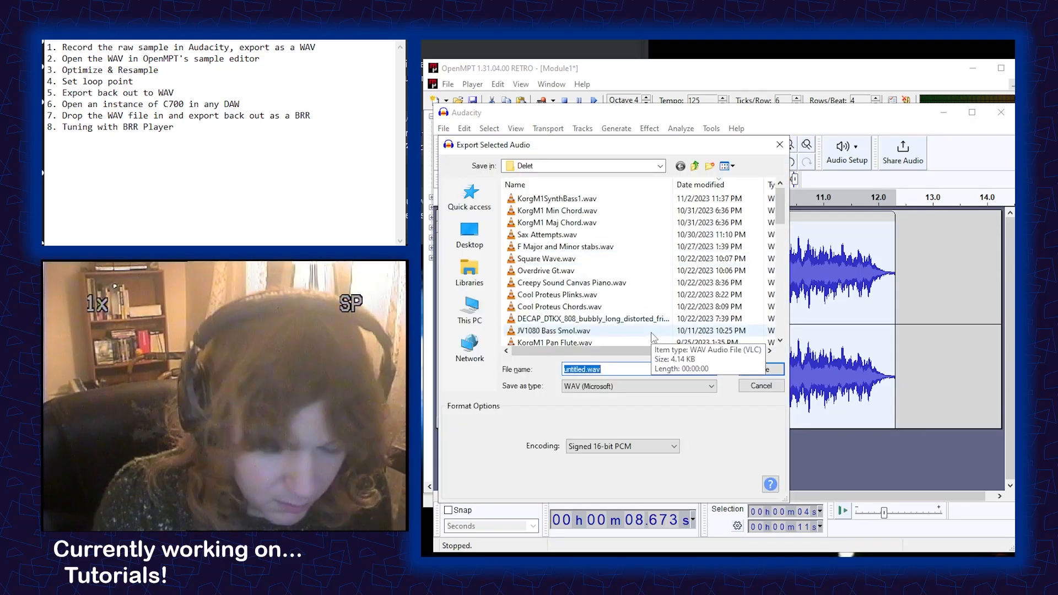
type("Proteus2")
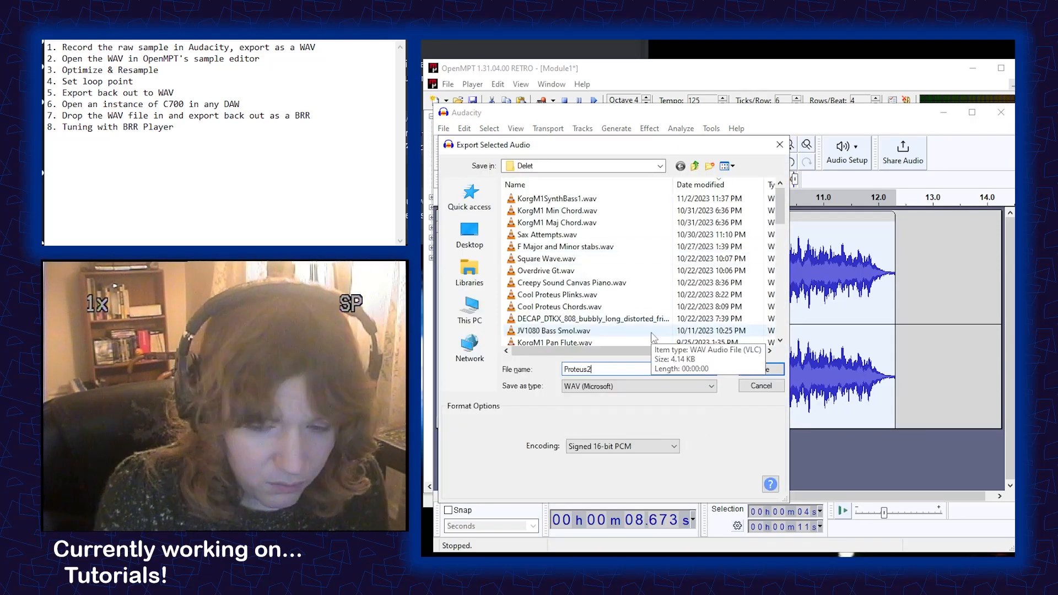
type("Orchestral")
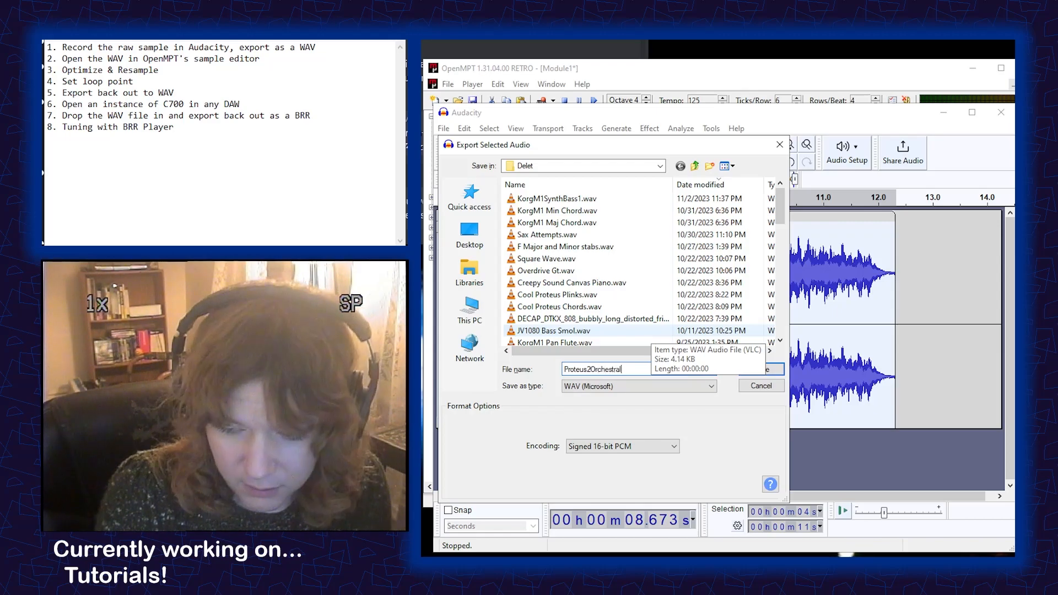
type("_11LegatoStr")
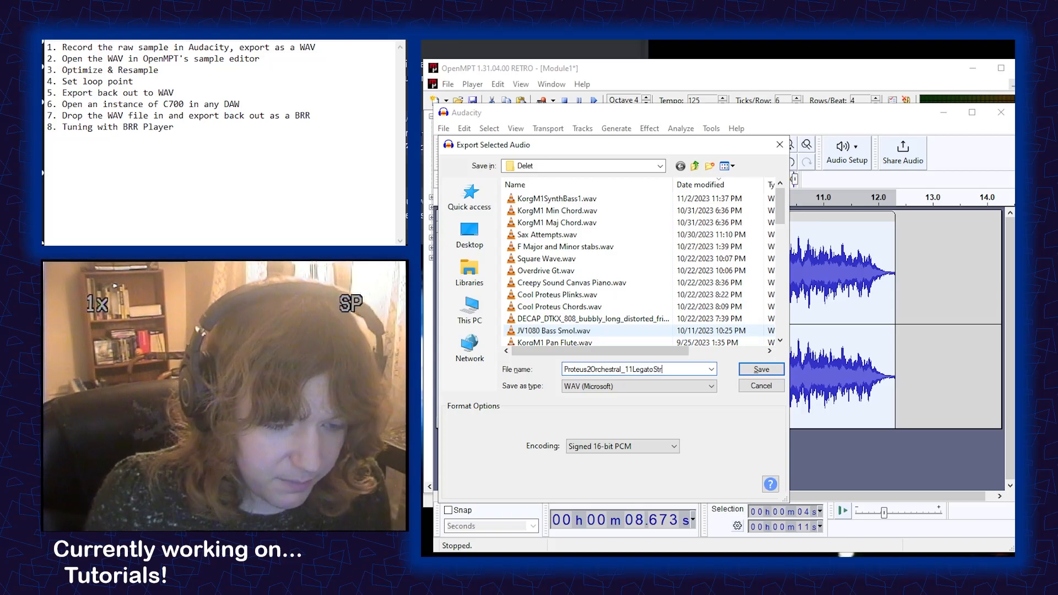
key("Return")
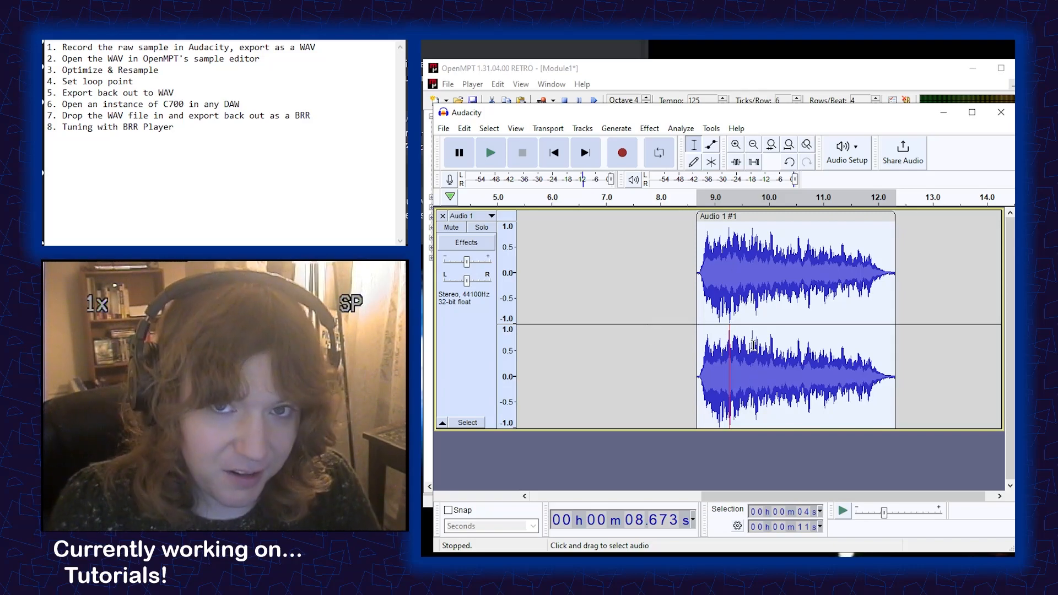
- Close Audacity without saving and load Proteus2Orchestral_11LegatoStr.wav into sample slot 2 in OpenMPT
left_click(1001, 113)
key("n")
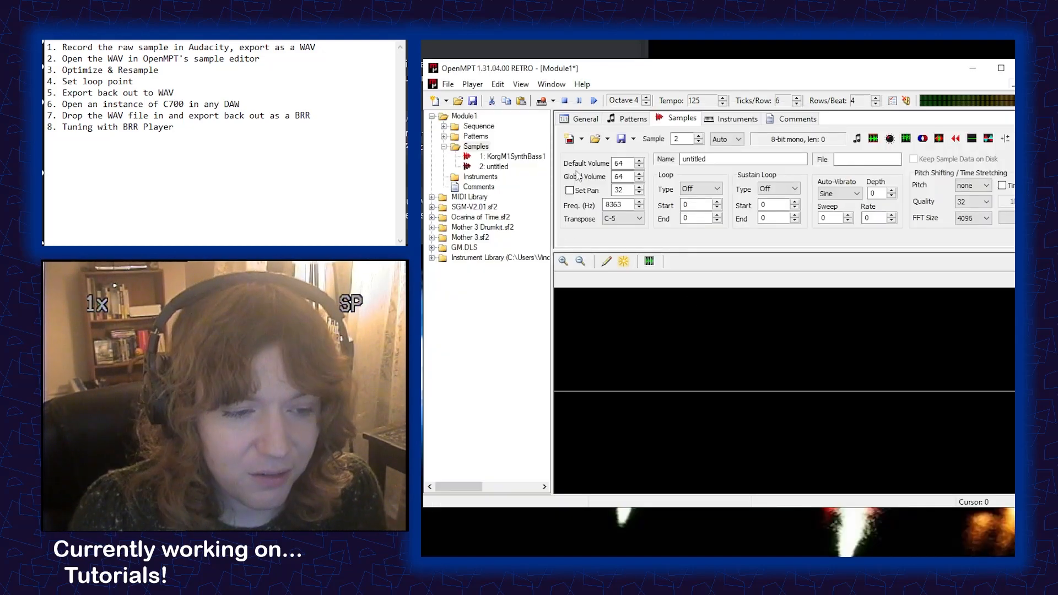
left_click(596, 140)
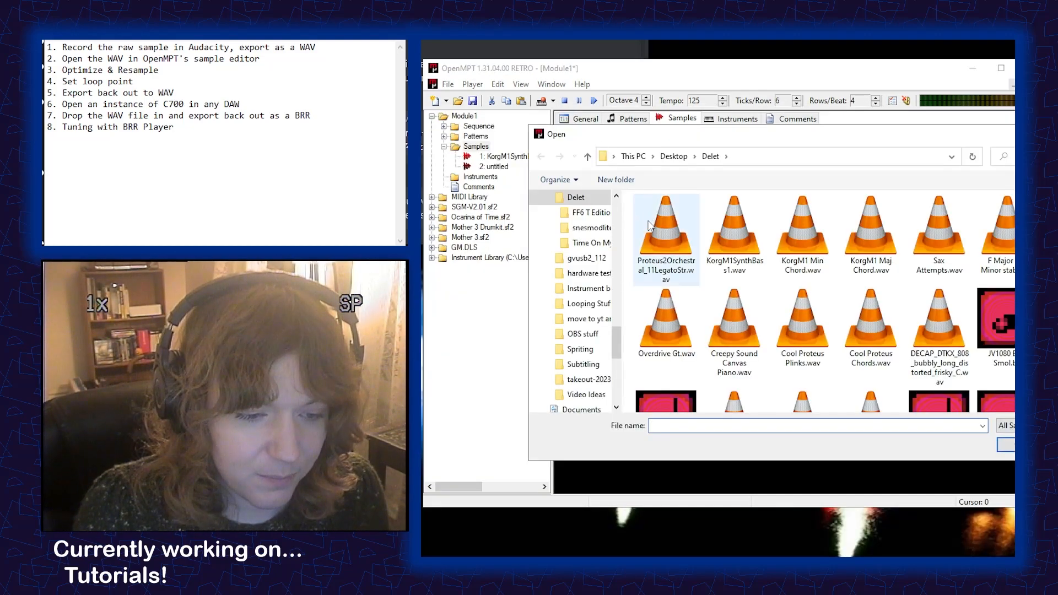
left_click(658, 234)
double_click(659, 235)
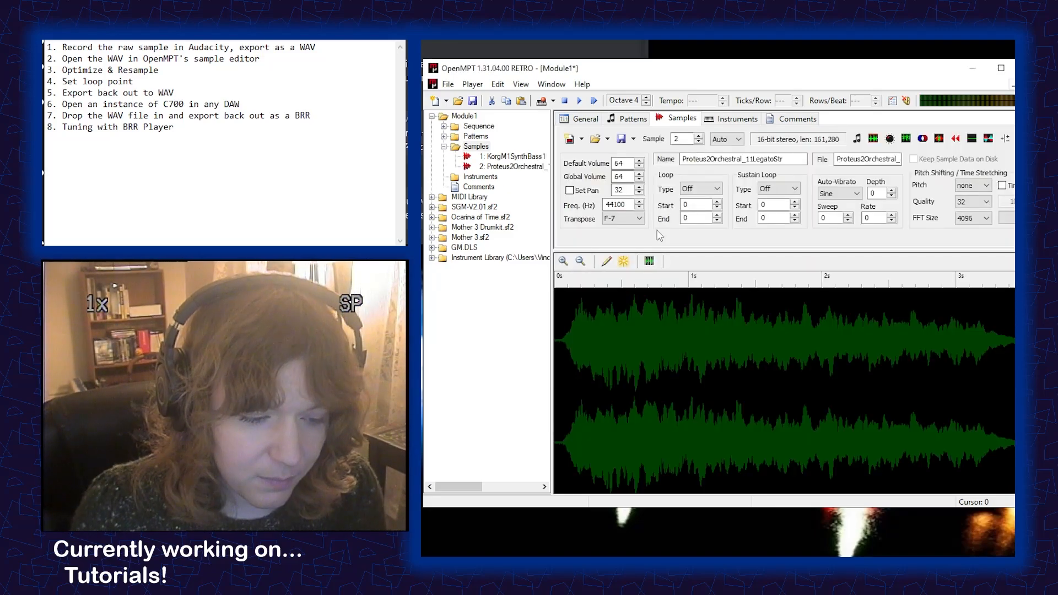
- Convert the stereo sample to mono and trim the silent lead-in at its start
key("ctrl+m")
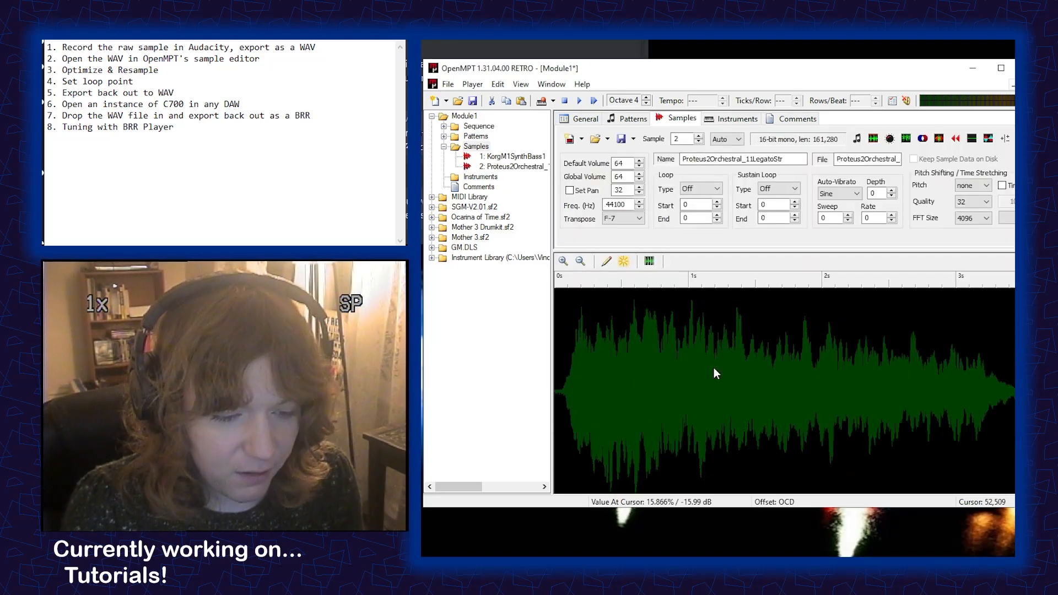
key("ctrl+z")
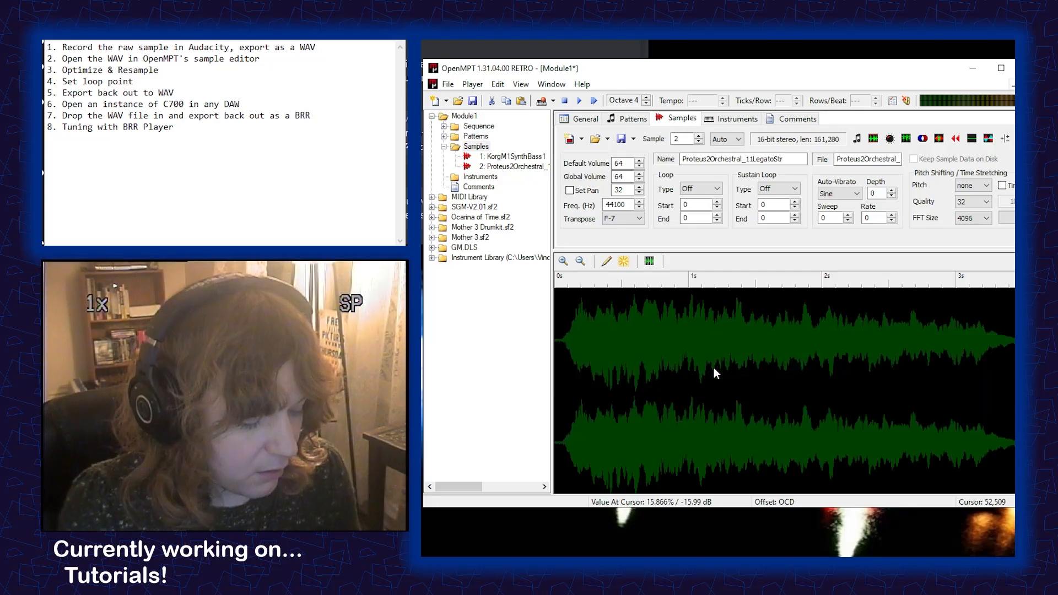
key("ctrl+y")
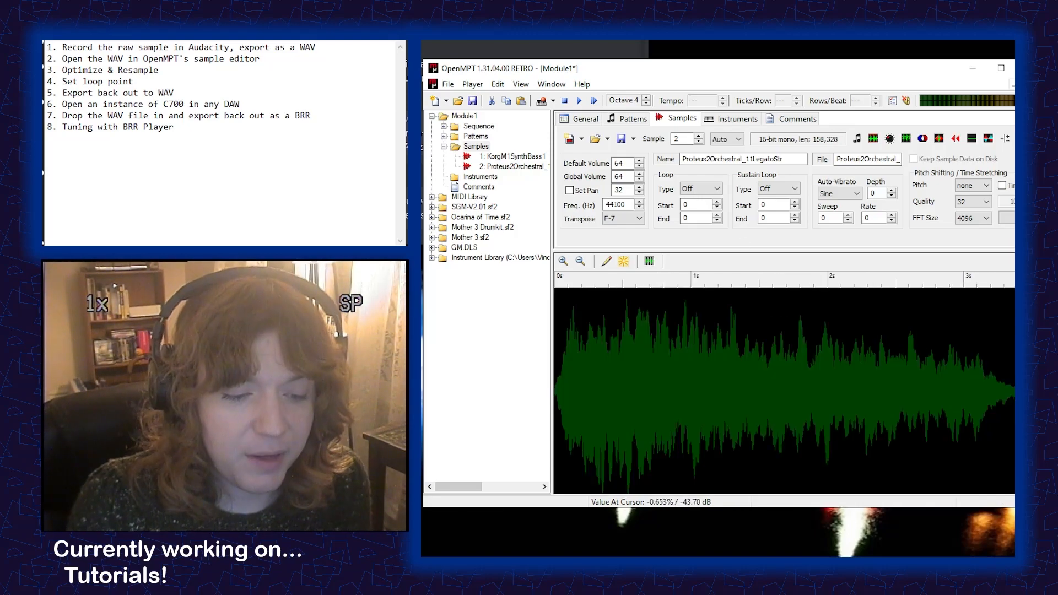
key("a")
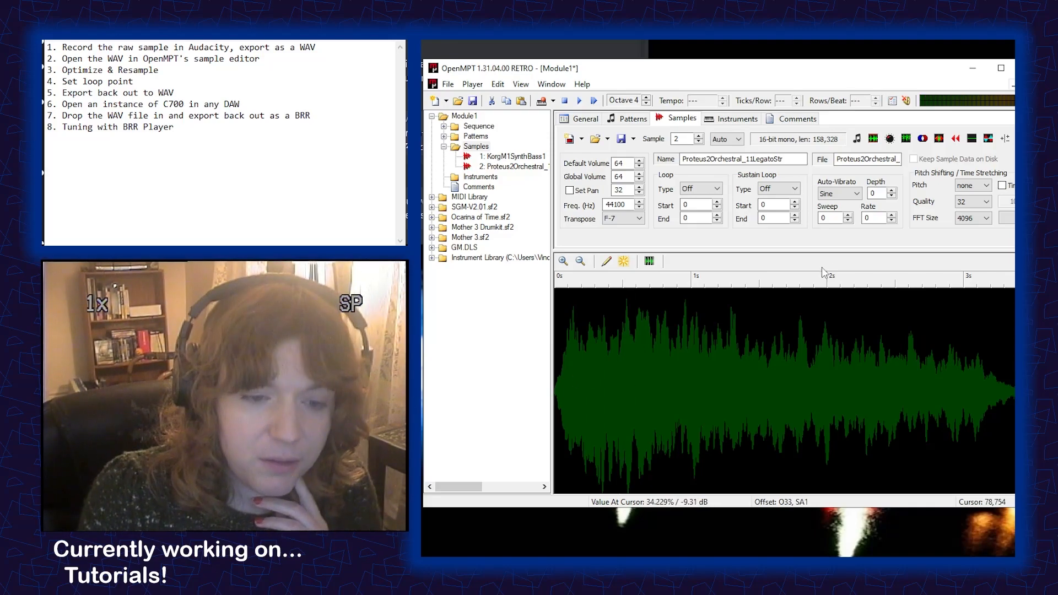
left_click_drag(632, 205, 567, 203)
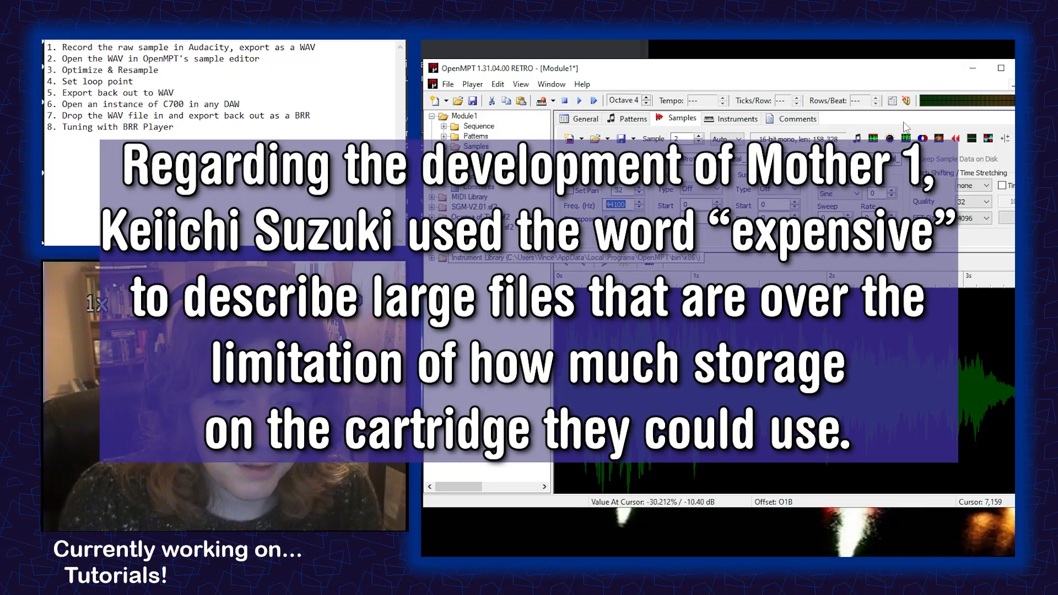
left_click(698, 358)
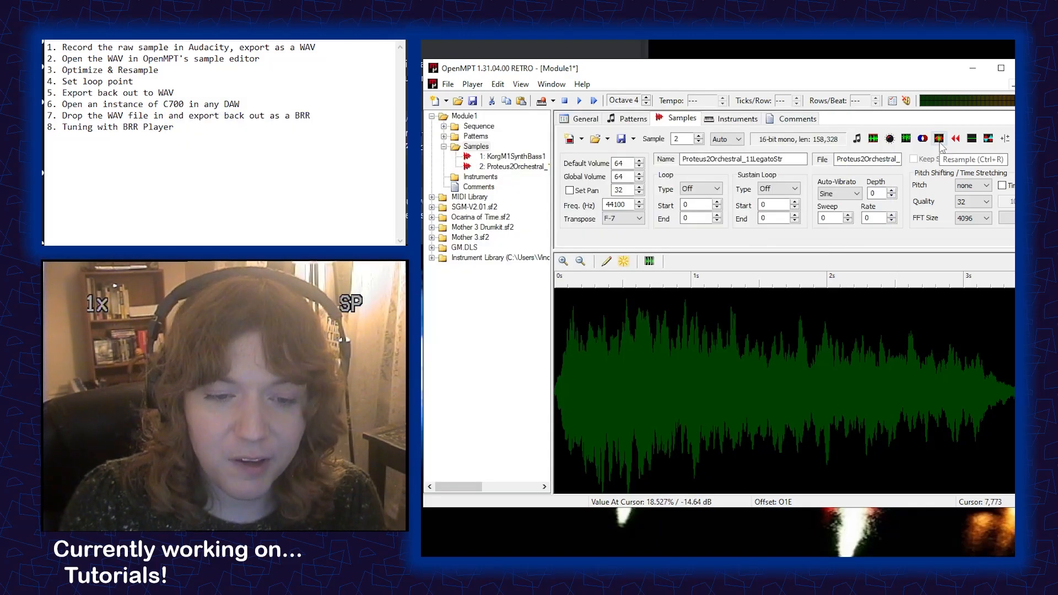
left_click(940, 142)
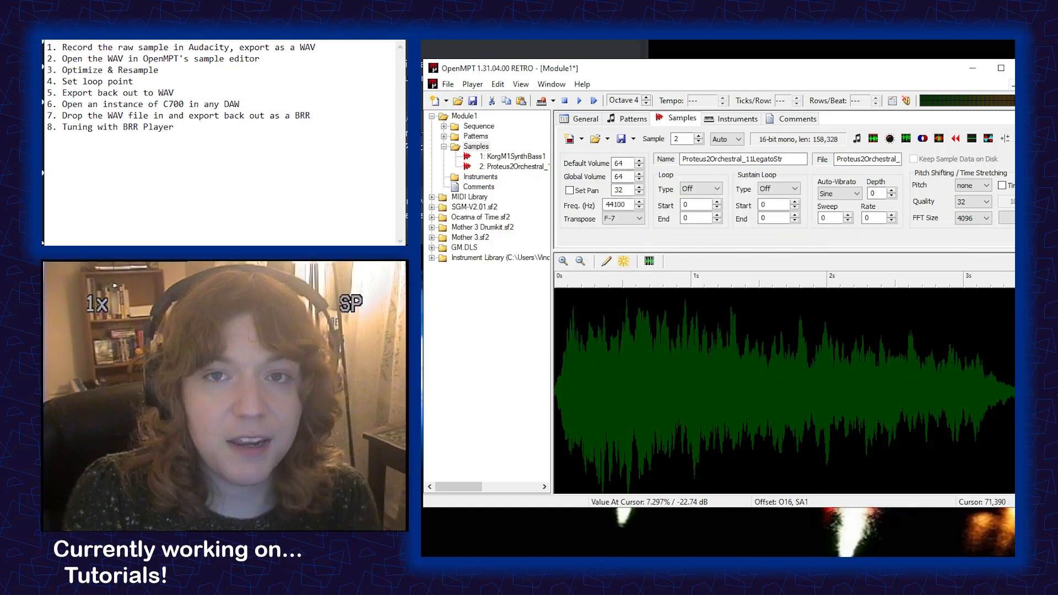
left_click(941, 140)
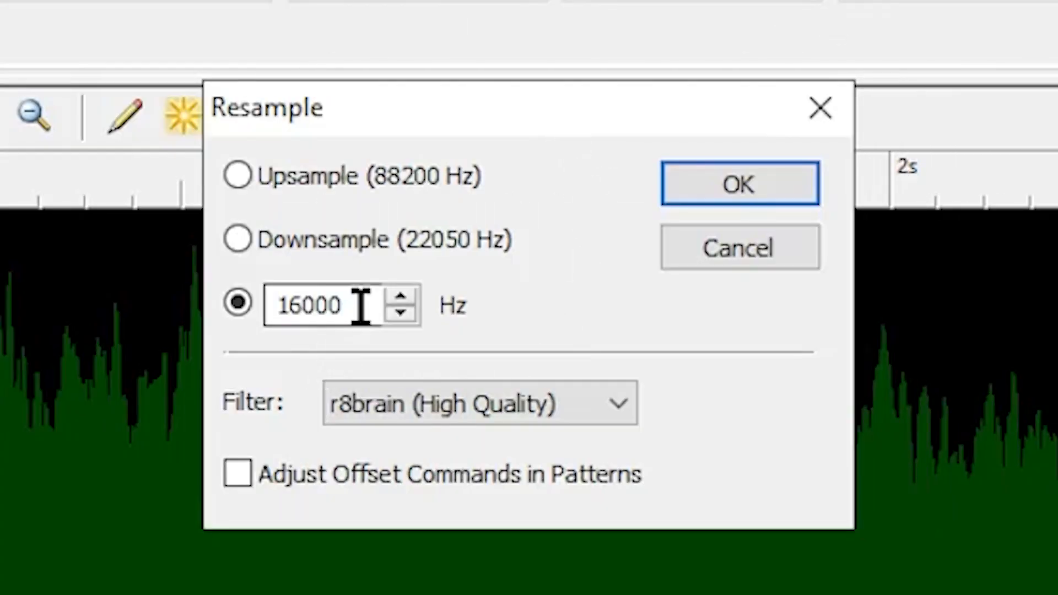
double_click(361, 306)
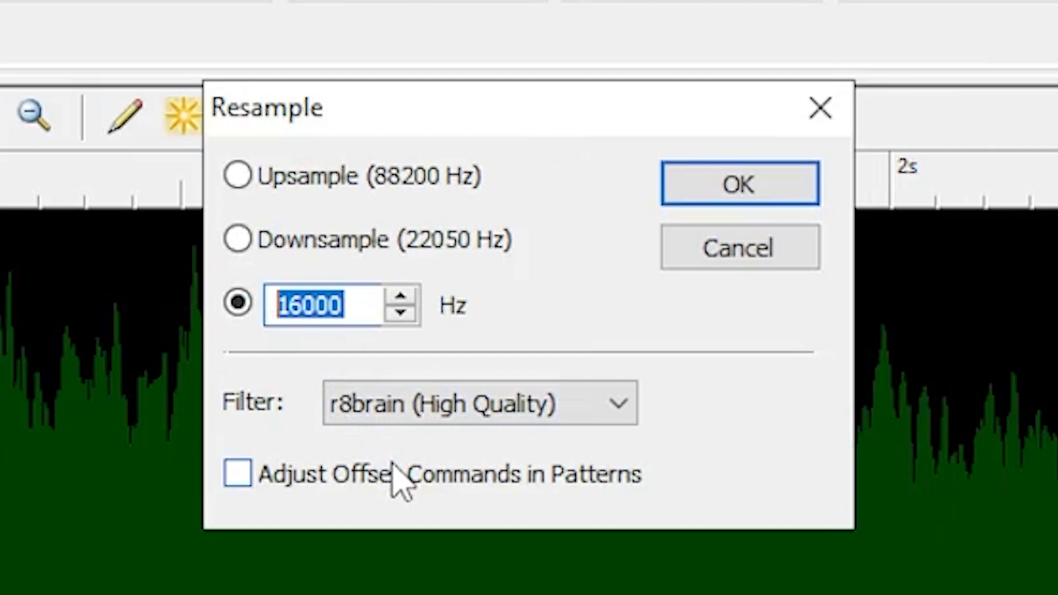
type("3")
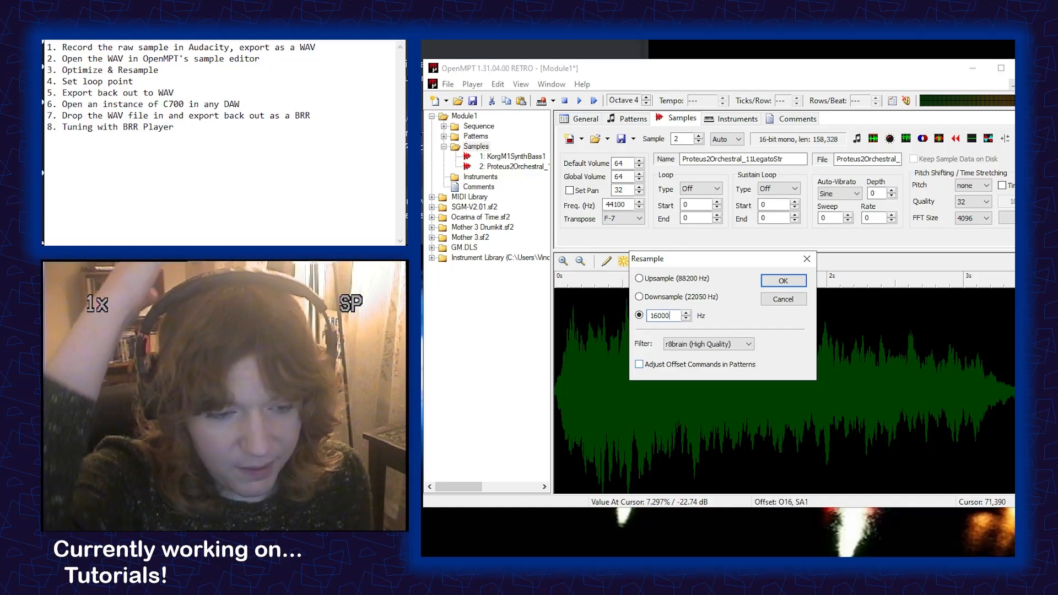
key("Return")
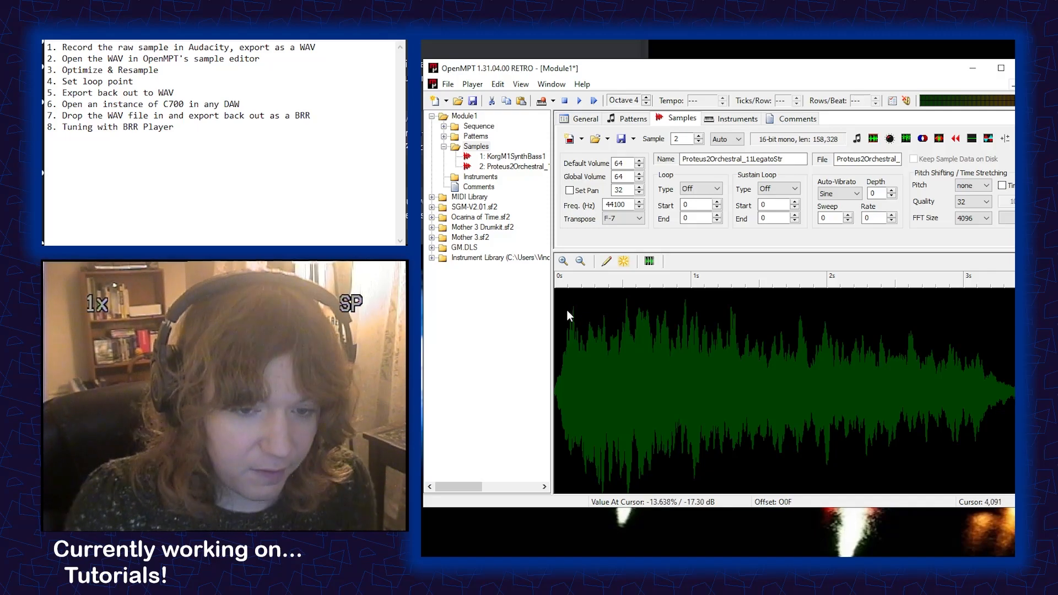
- Try resampling the string sample to 8000 Hz, audition it and undo the resampling
left_click(923, 138)
double_click(887, 133)
type("8000")
key("Return")
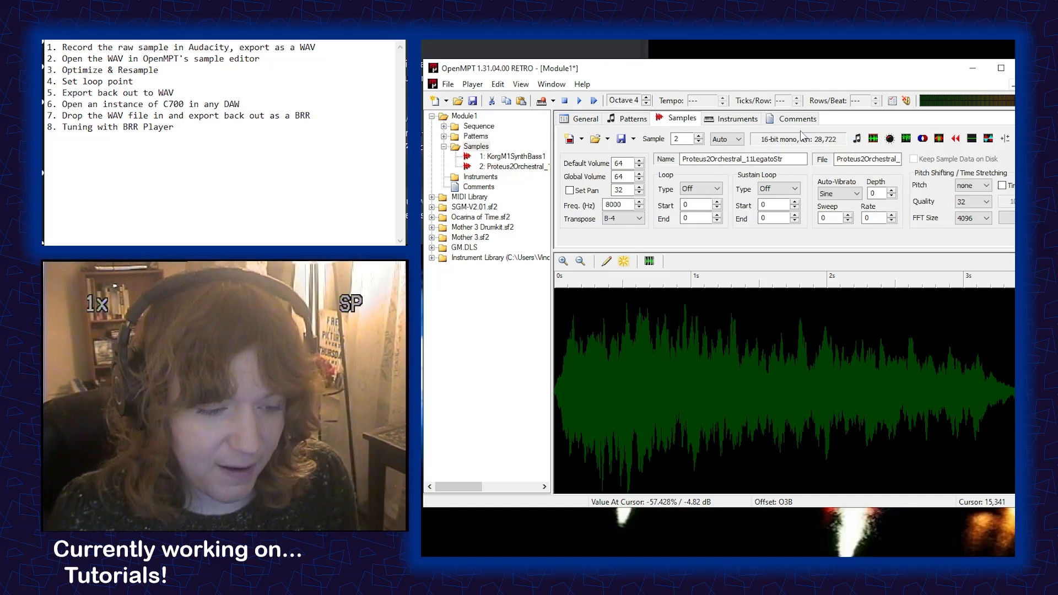
key("a")
key("ctrl+z")
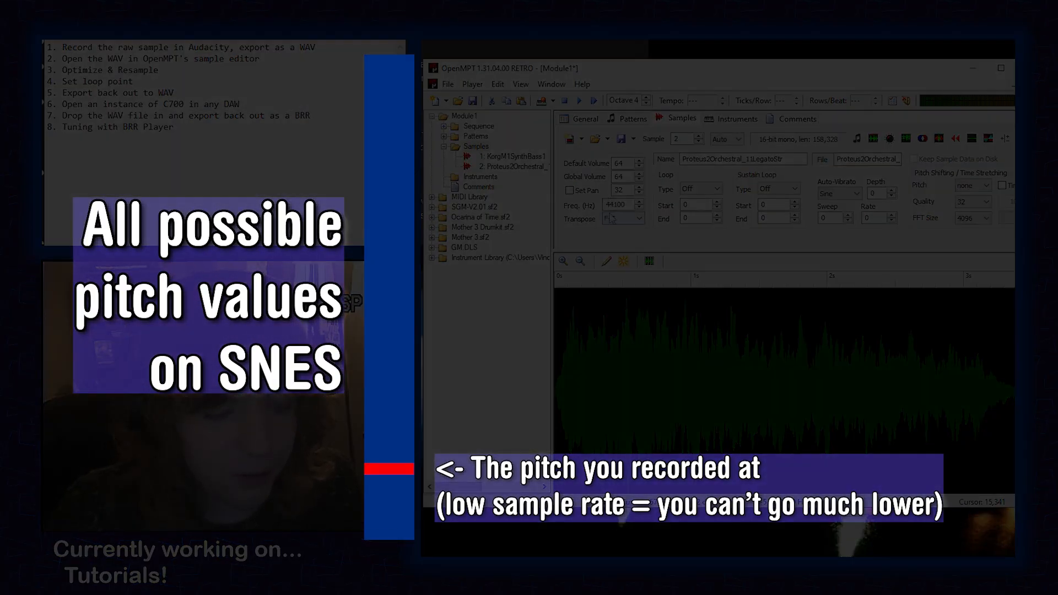
- Resample the string sample to 16000 Hz with the r8brain (High Quality) filter
mouse_move(630, 205)
left_mouse_down()
mouse_move(601, 205)
mouse_move(642, 220)
left_mouse_up()
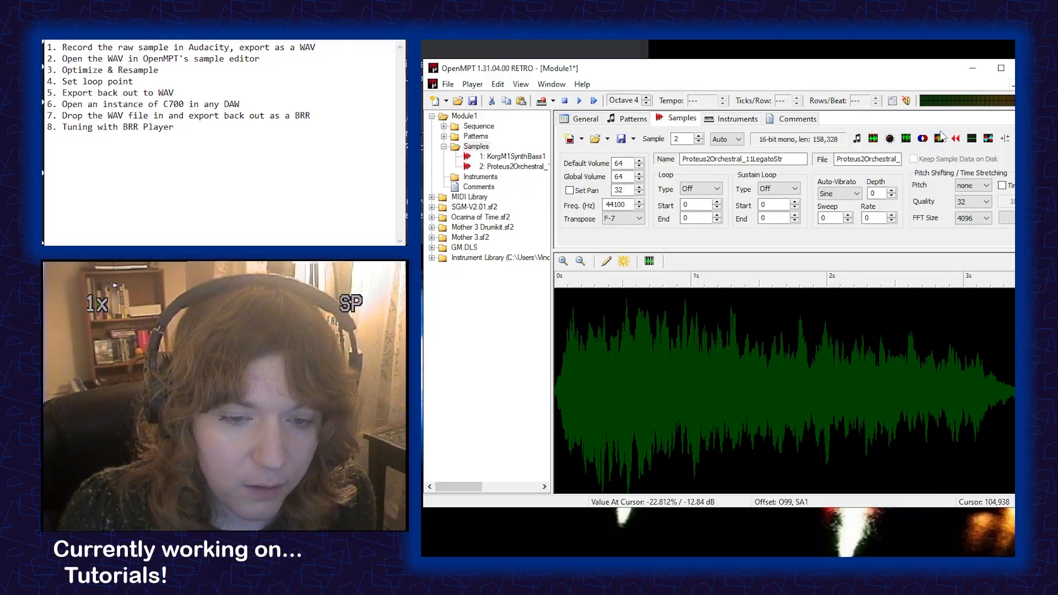
left_click(649, 261)
left_click(880, 131)
type("8000")
left_click_drag(882, 131, 816, 142)
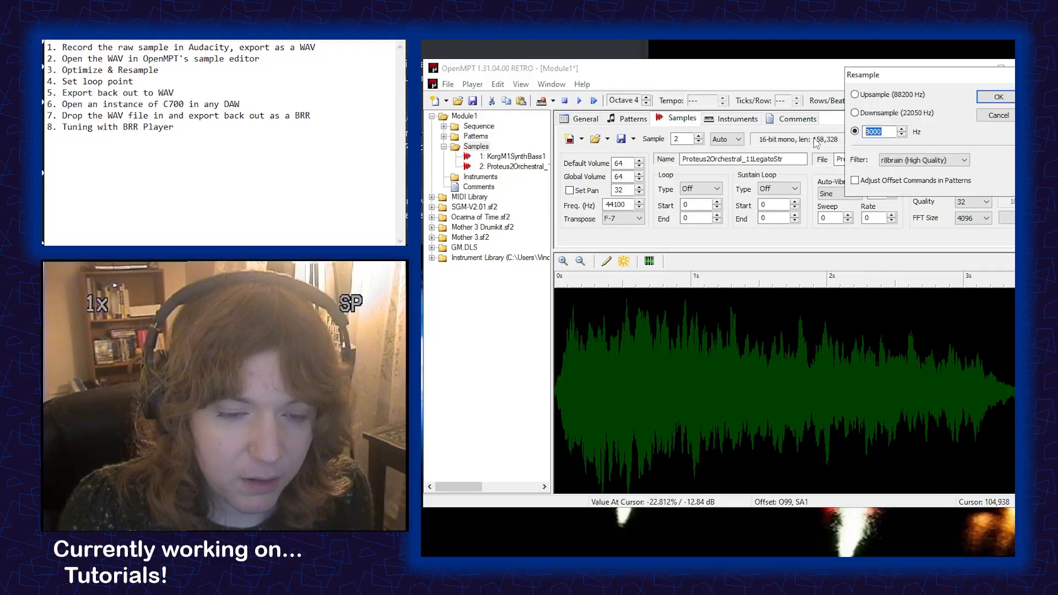
type("16")
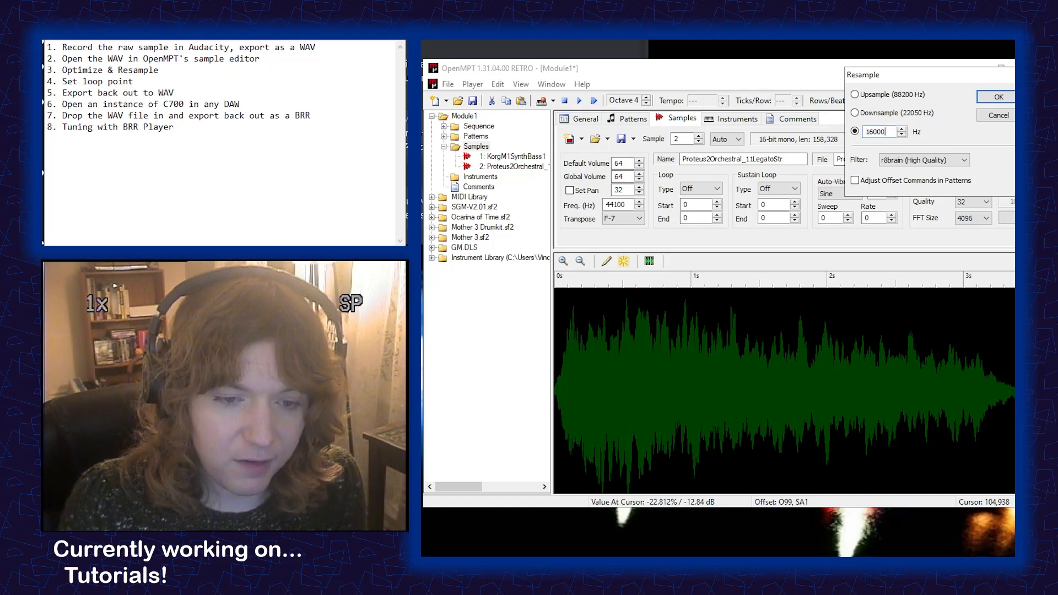
key("Return")
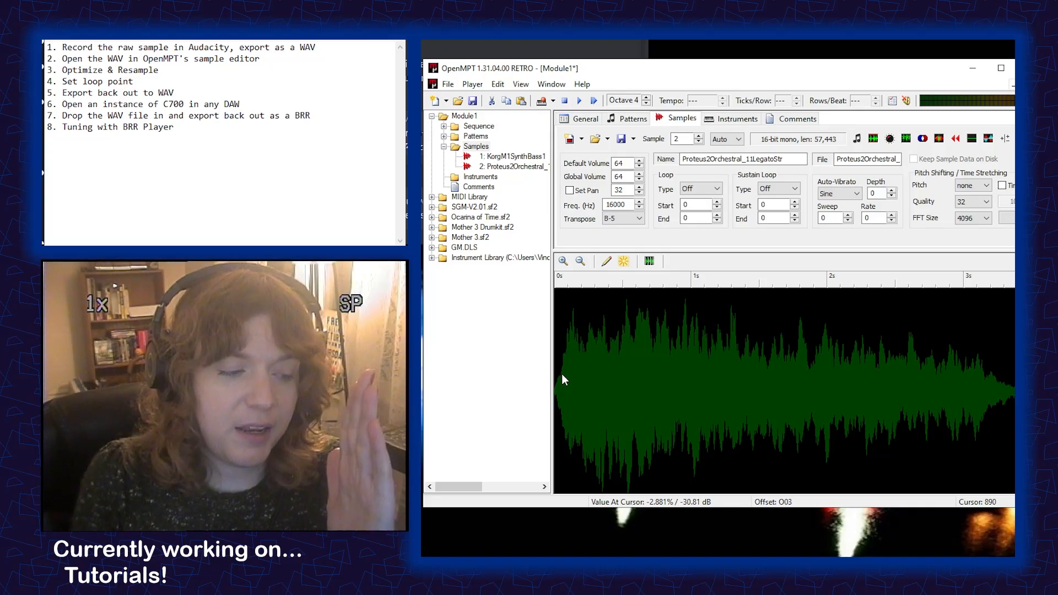
- Select samples 3,413 to 10,464 of the string sample, audition it and set the selection as its loop
left_click_drag(569, 379, 682, 388)
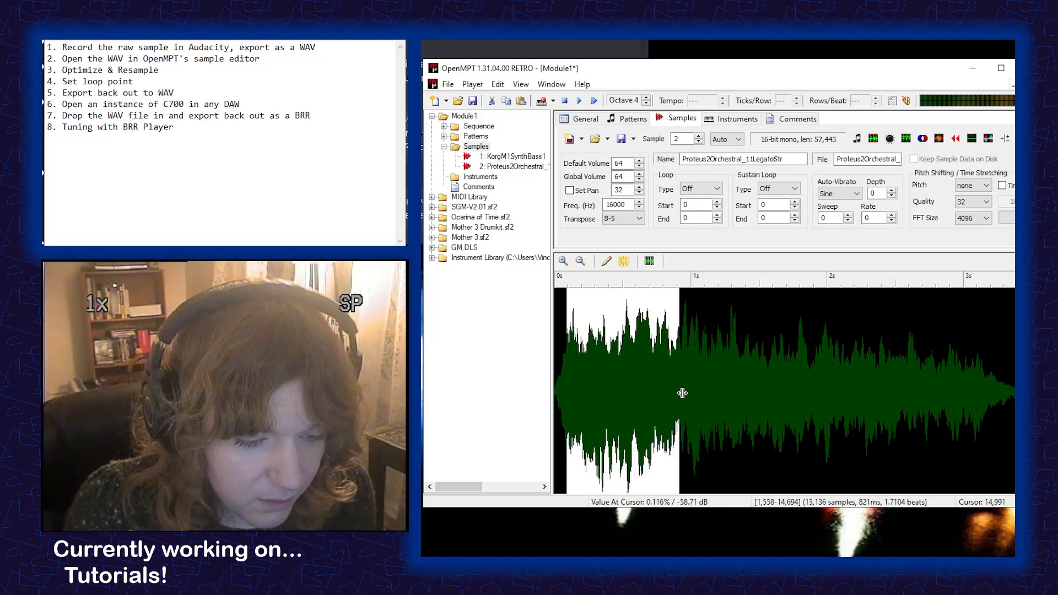
scroll(640, 395, "up", 2)
scroll(640, 390, "up", 2)
left_click_drag(616, 405, 669, 414)
left_click_drag(843, 381, 815, 382)
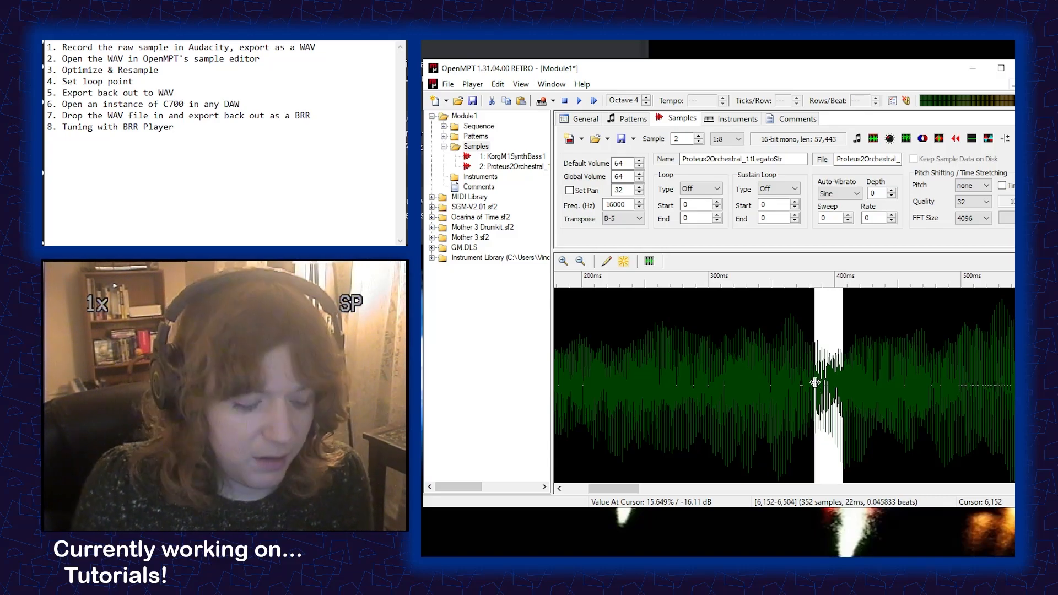
scroll(815, 381, "up", 4)
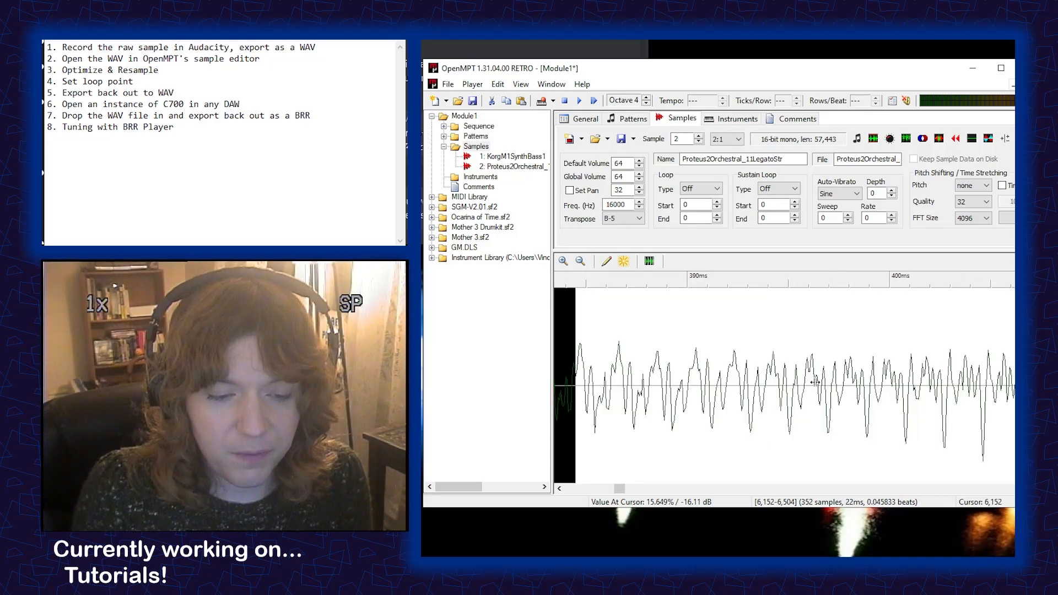
left_click(761, 384)
scroll(761, 383, "down", 7)
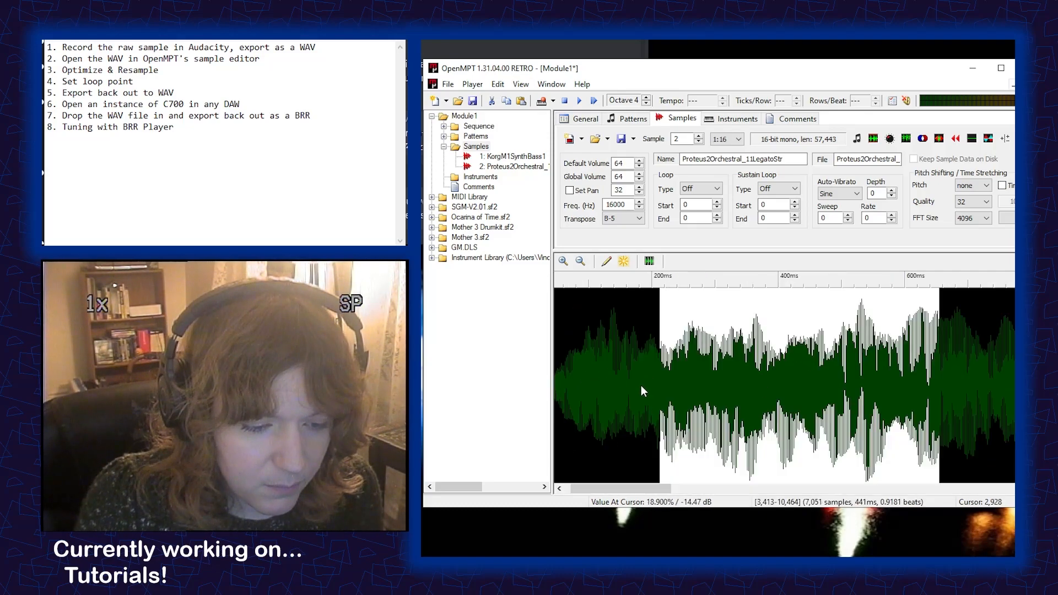
key("q")
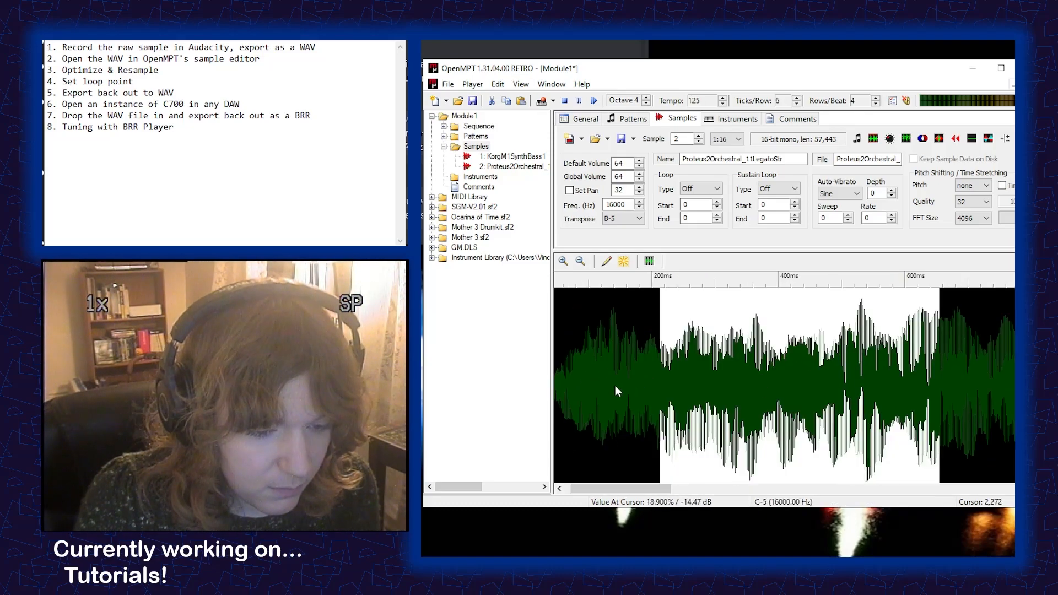
right_click(704, 371)
left_click(733, 392)
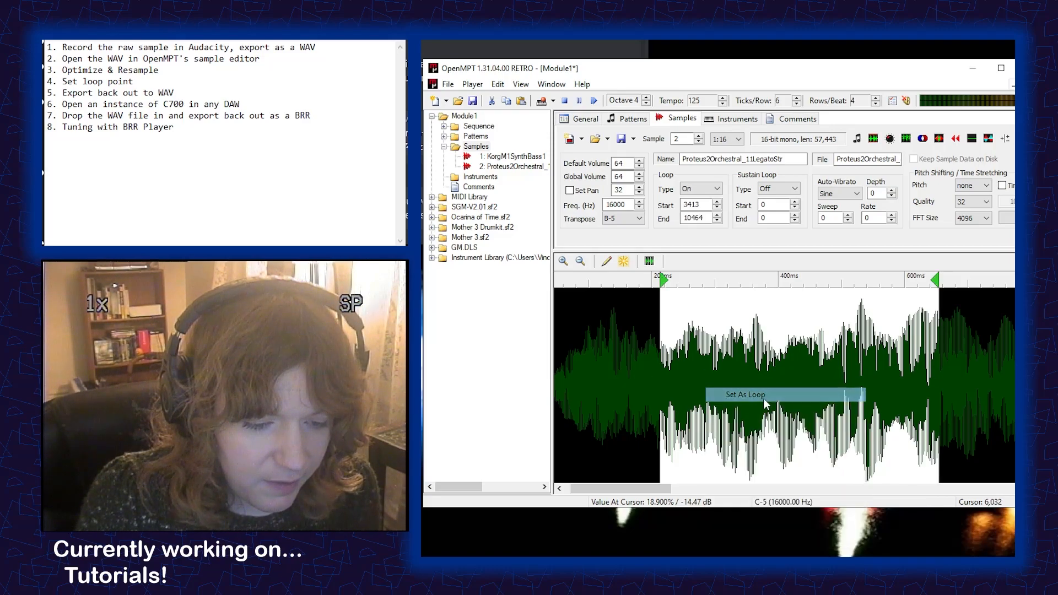
- Move the loop points to start at 2374 and end at 6011, and cut away the audio well past the loop end
scroll(764, 401, "down", 3)
key("q")
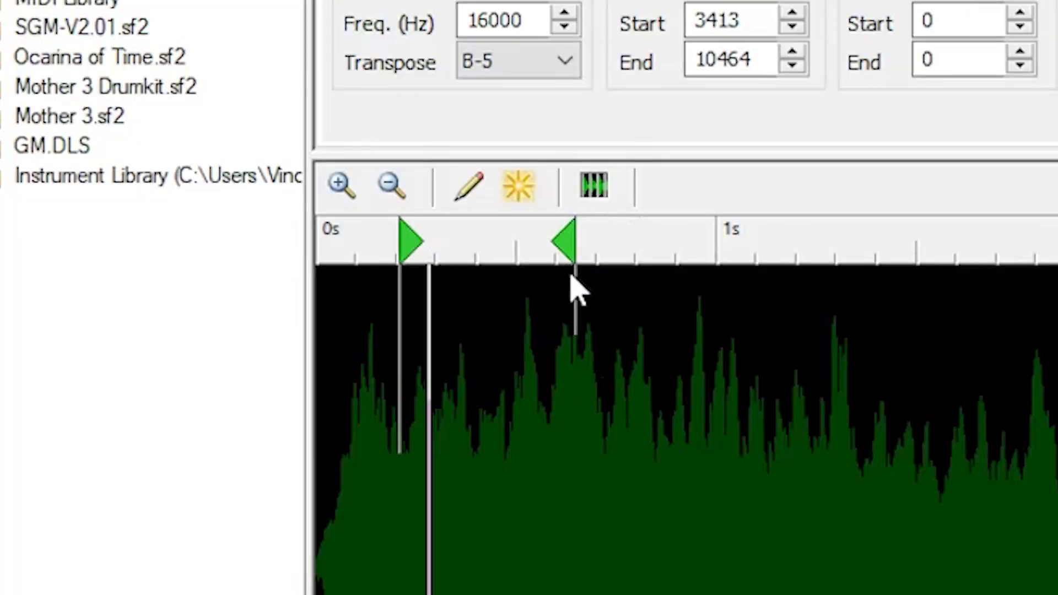
left_click_drag(639, 280, 637, 281)
mouse_move(557, 243)
left_mouse_down()
mouse_move(507, 238)
mouse_move(607, 255)
mouse_move(578, 259)
mouse_move(603, 290)
left_mouse_up()
mouse_move(605, 239)
left_mouse_down()
mouse_move(524, 246)
mouse_move(598, 268)
mouse_move(533, 256)
left_mouse_up()
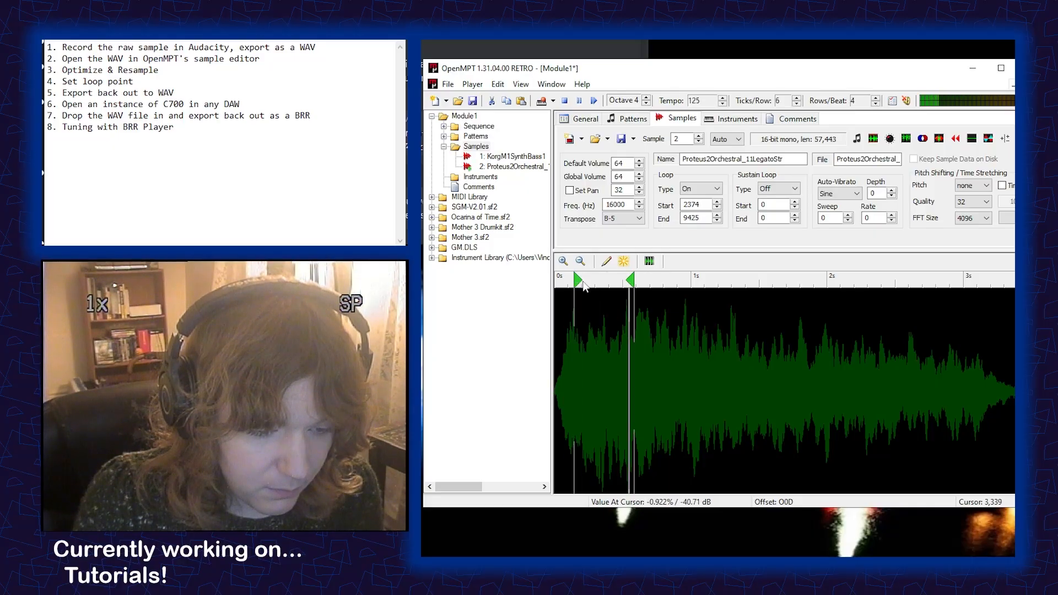
left_click_drag(627, 281, 598, 285)
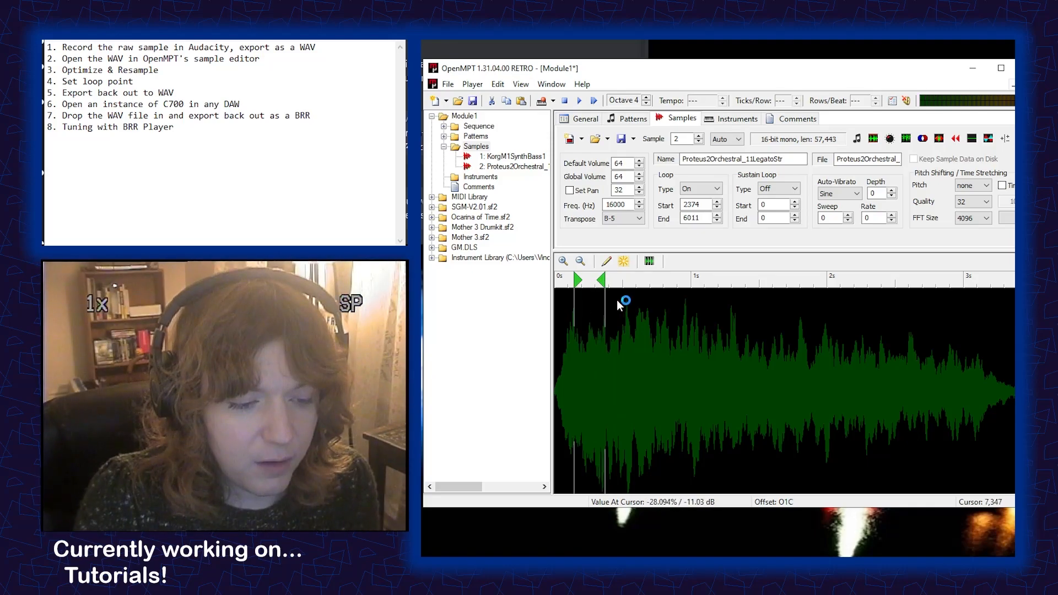
left_click_drag(618, 300, 517, 310)
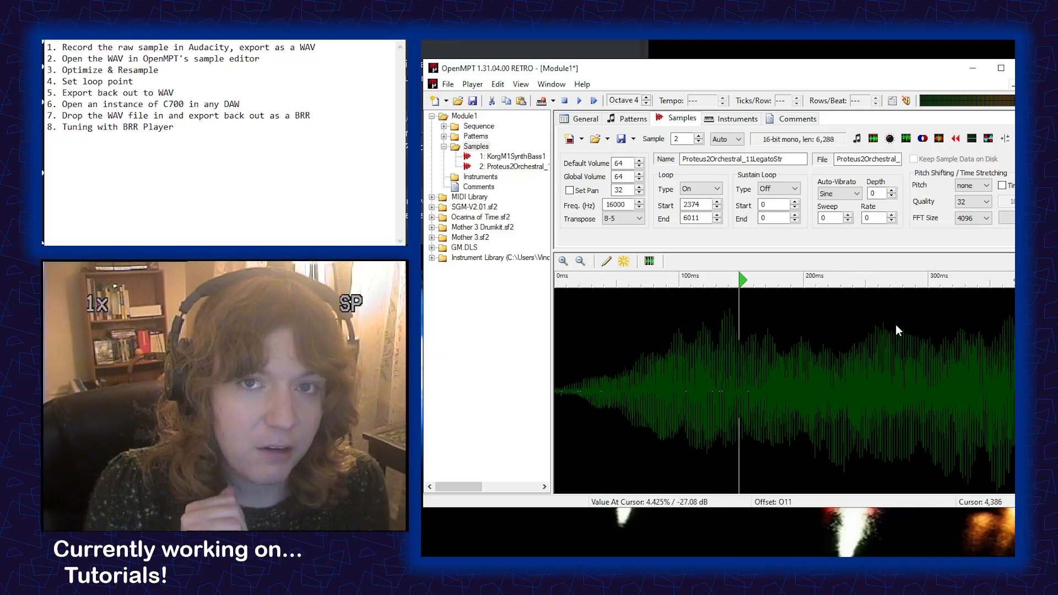
key("q")
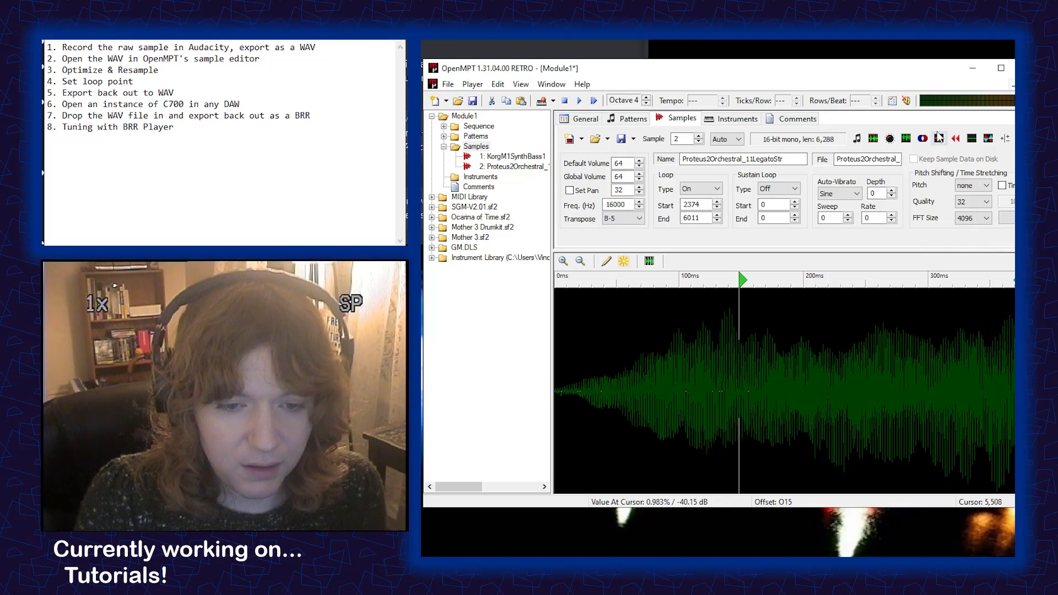
- Crossfade the sample loop over 737 samples at full constant volume with post-loop fade, and audition the result
left_click(1014, 139)
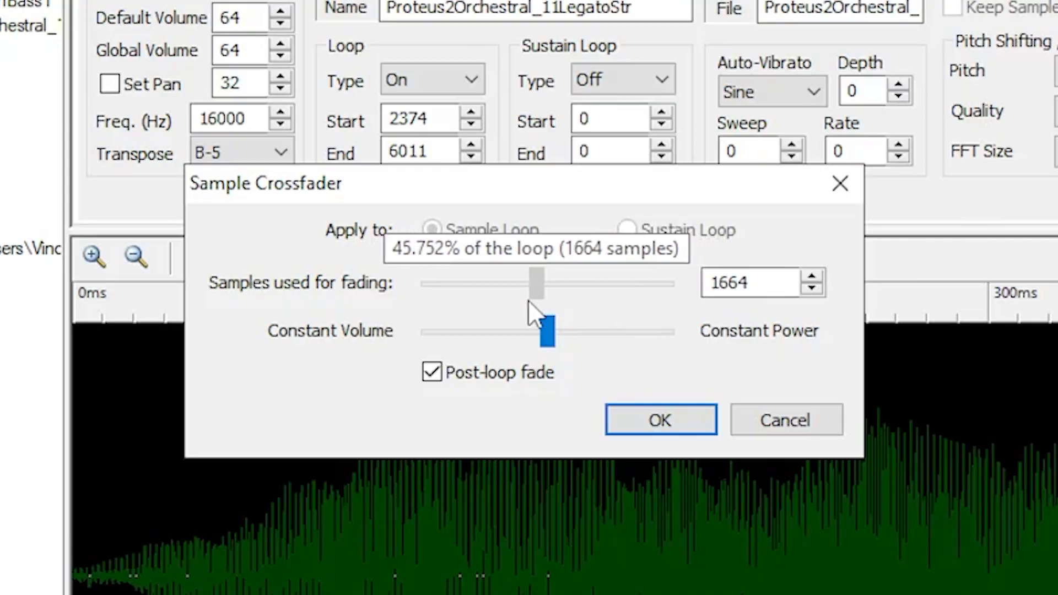
left_click_drag(743, 282, 718, 280)
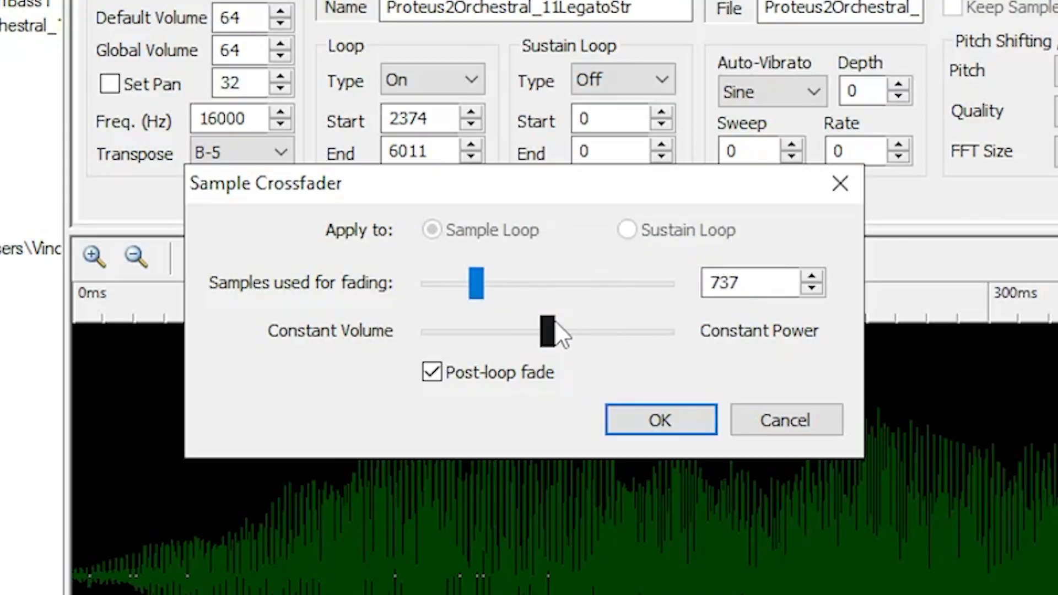
left_click_drag(554, 322, 745, 369)
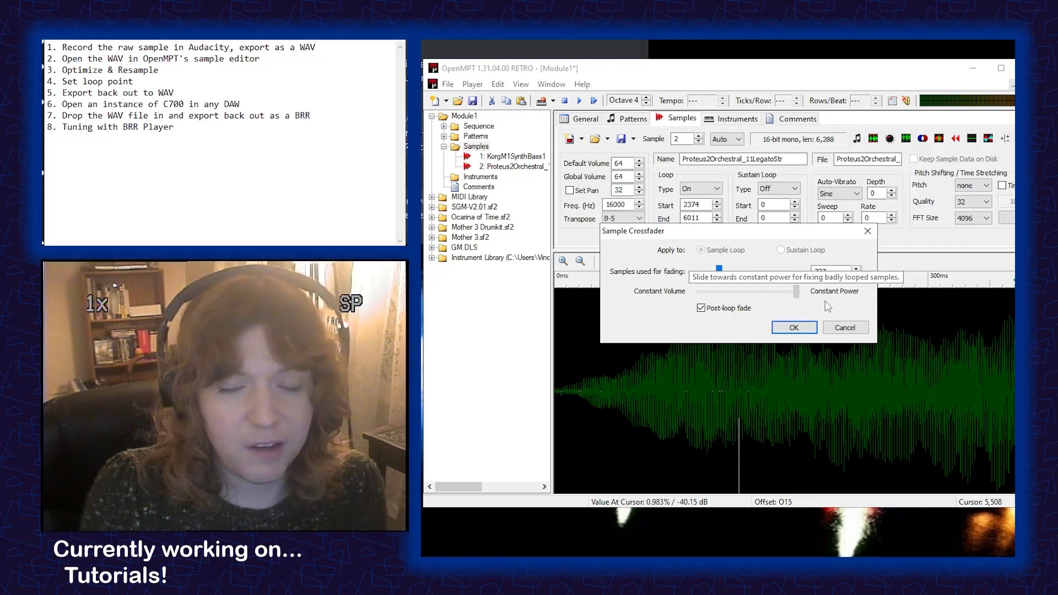
left_click_drag(795, 292, 675, 305)
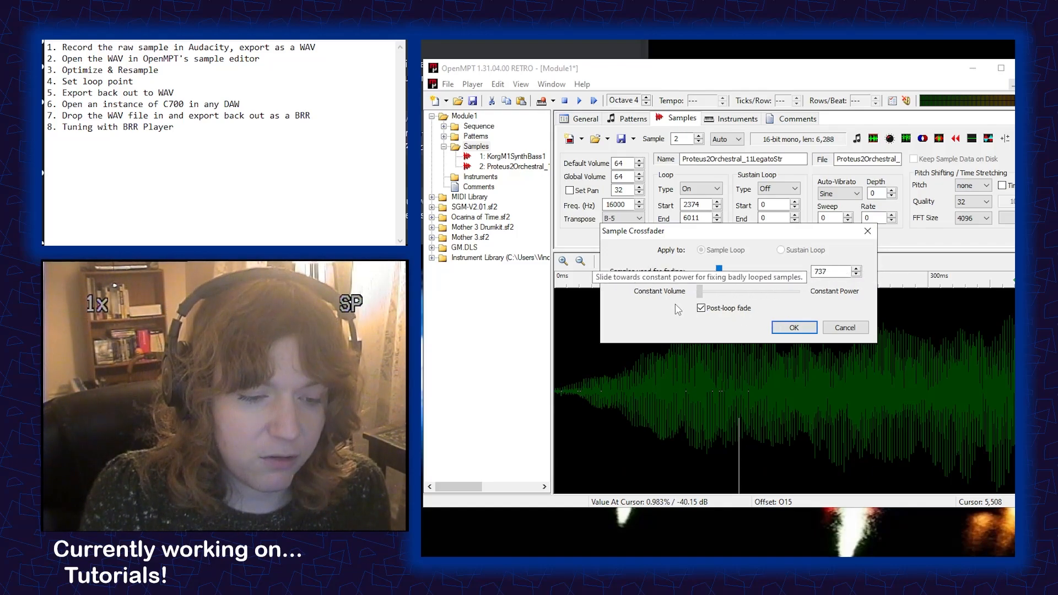
left_click(789, 327)
key("F5")
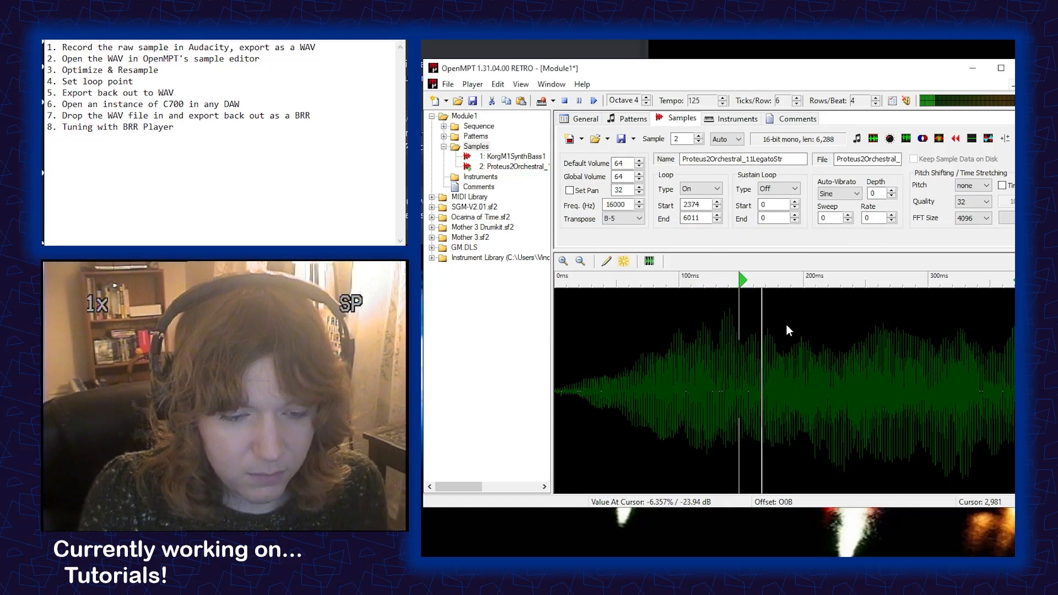
key("F8")
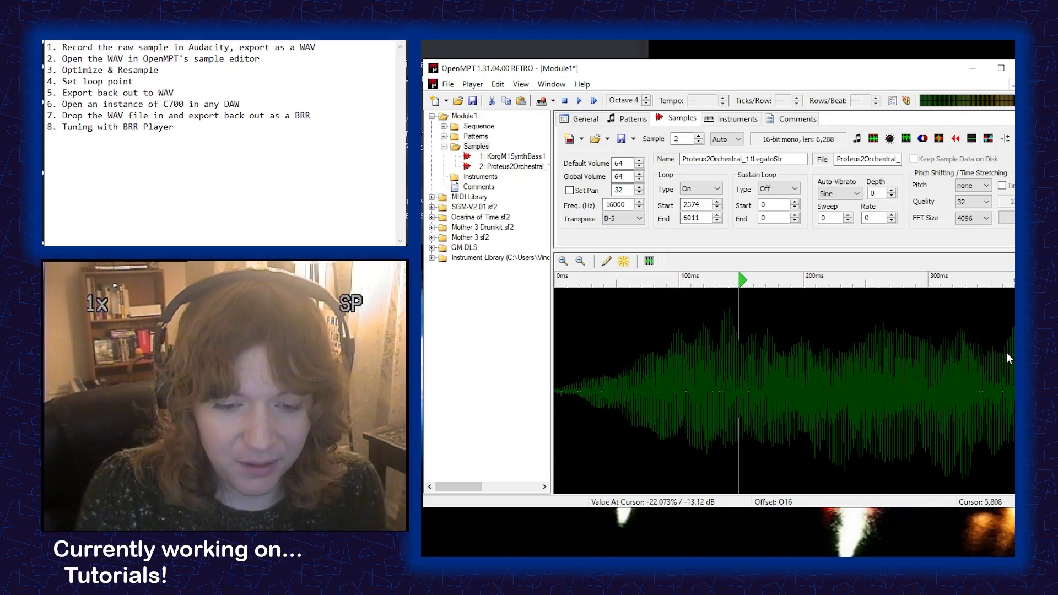
- Delete all leftover audio after the loop end so the sample stops exactly at 6011
left_click_drag(1013, 355, 1044, 364)
scroll(1030, 372, "up", 3)
left_click_drag(886, 377, 1036, 374)
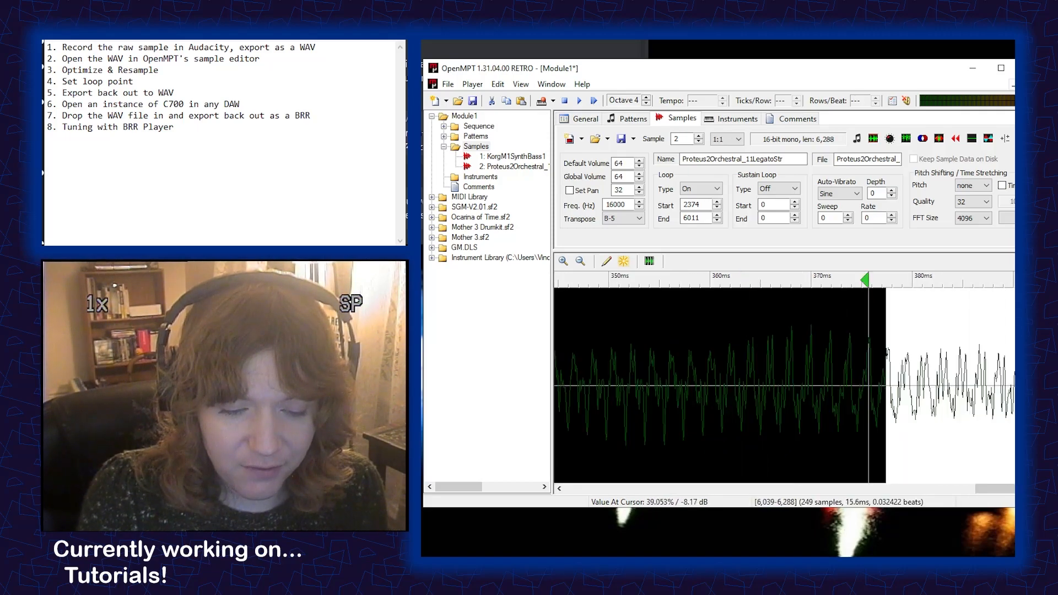
key("Delete")
scroll(942, 421, "up", 3)
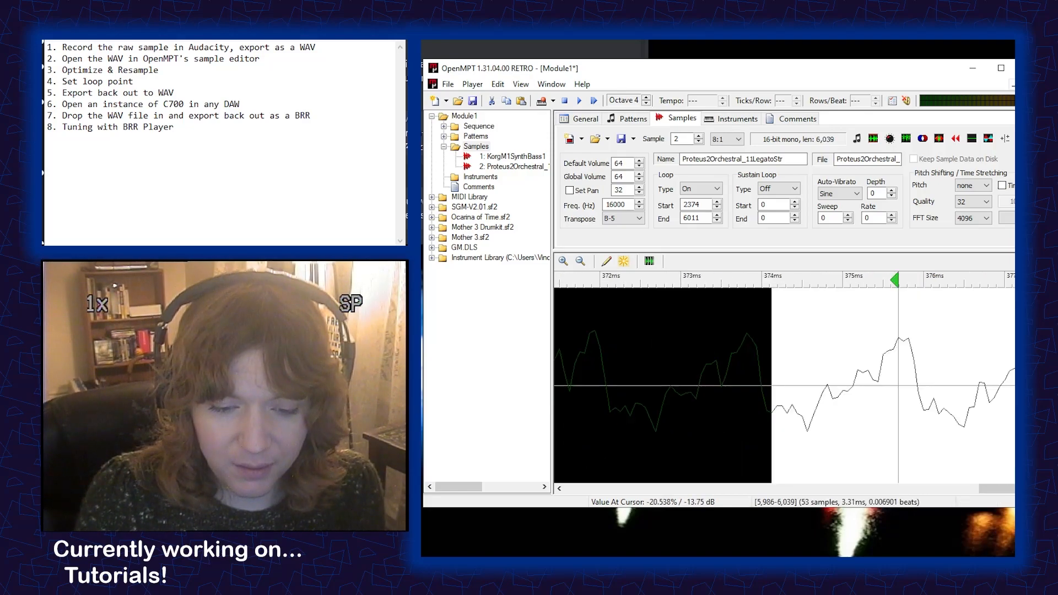
left_click_drag(902, 376, 1025, 386)
key("Delete")
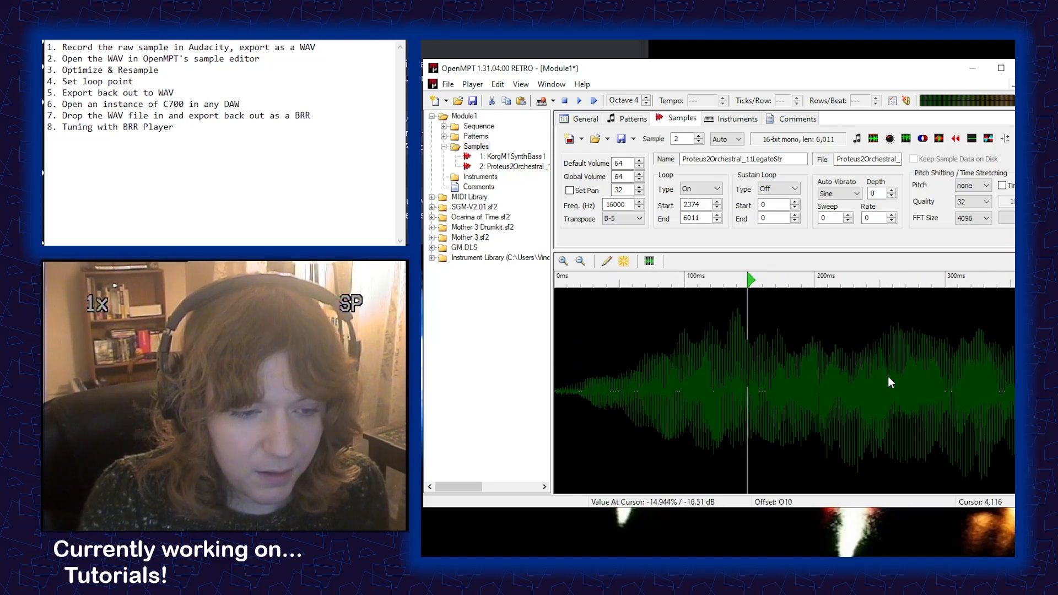
- Save the sample as the wave file Proteus2Orchestral_11LegatoStr_optimized.wav in the Delet folder
left_click(621, 138)
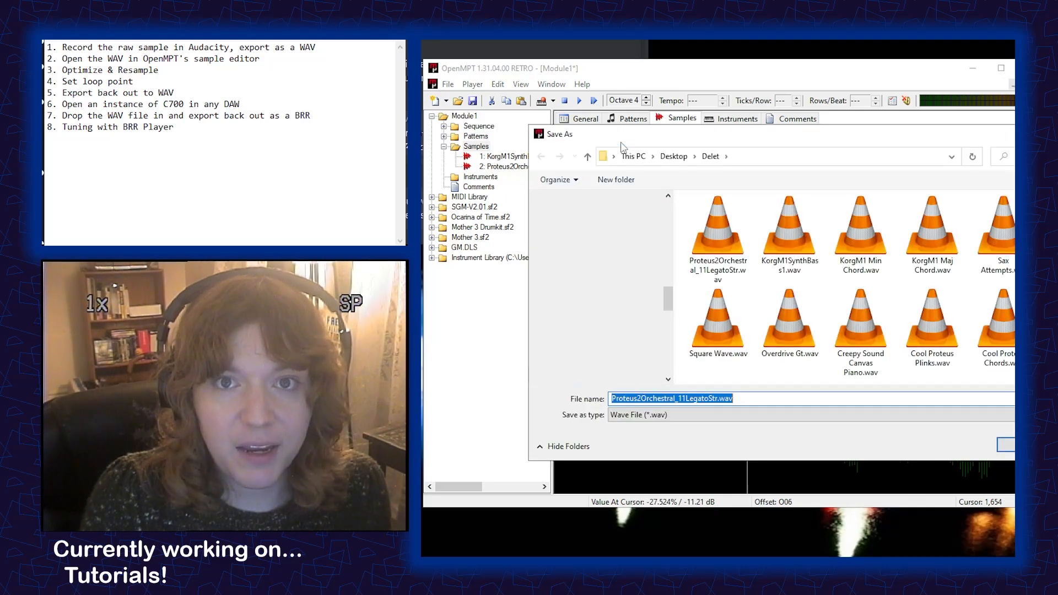
left_click(715, 399)
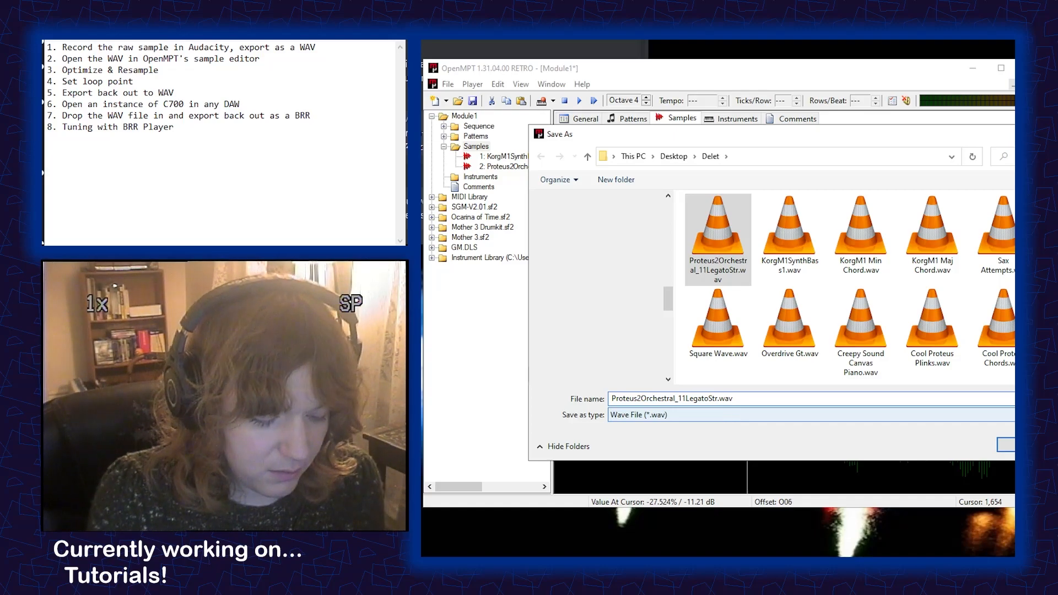
type("_optimized")
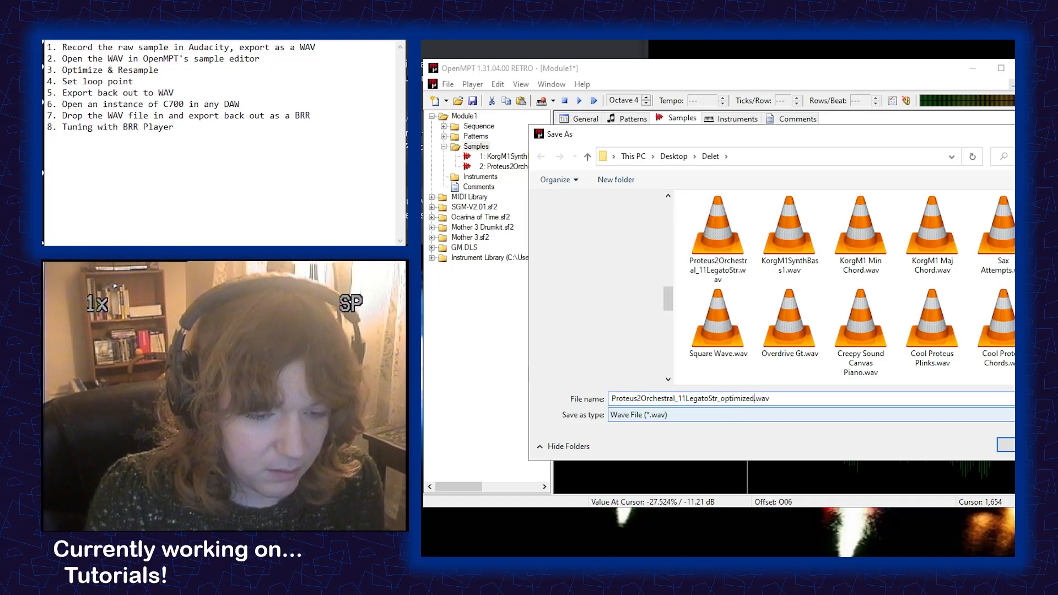
key("Return")
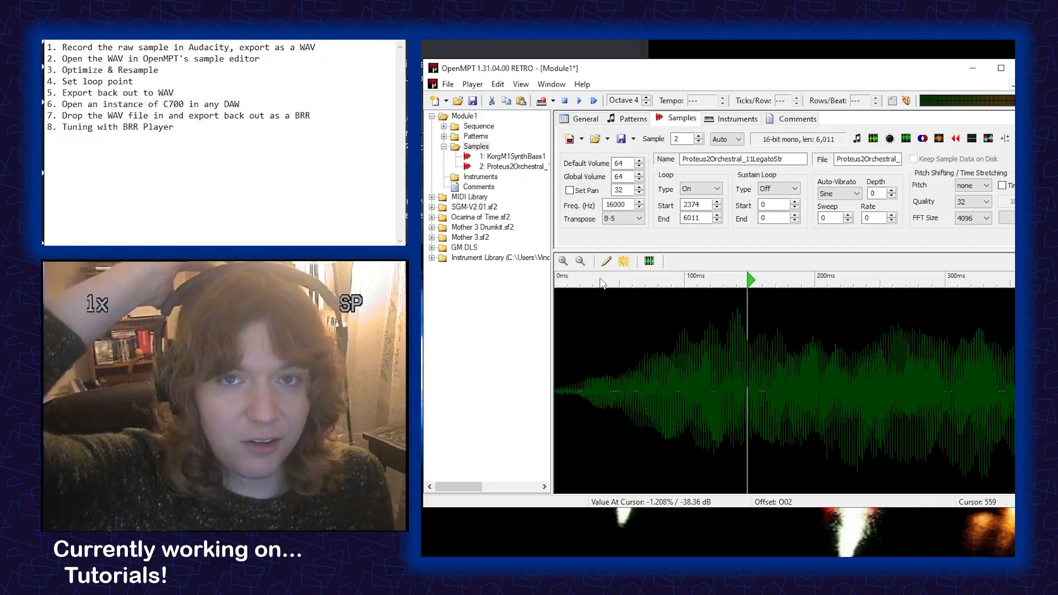
- Load the C700 instrument plugin into plugin slot FX1 of the module
left_click(712, 125)
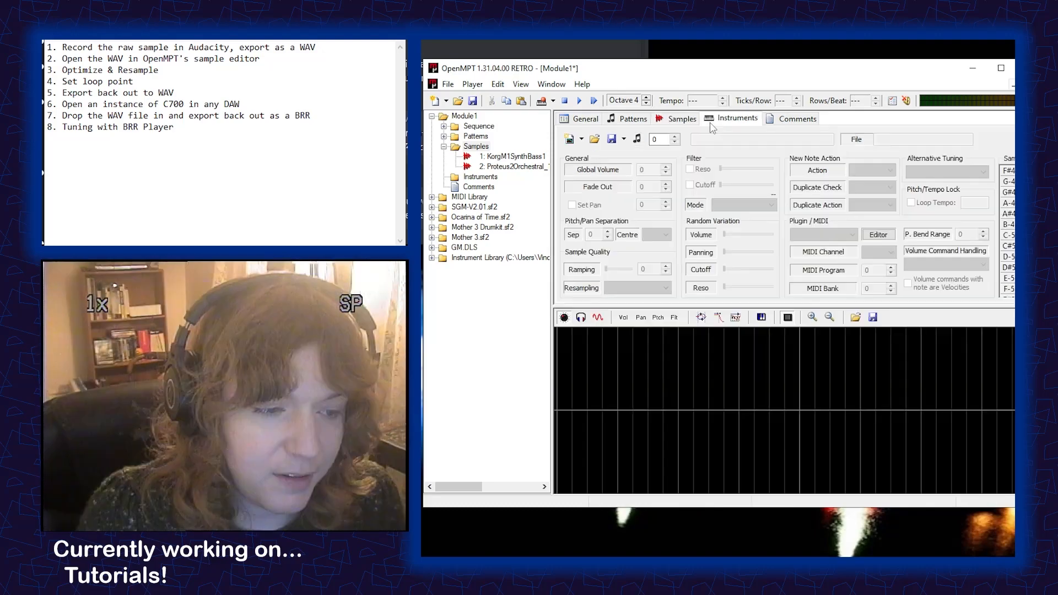
left_click(598, 119)
scroll(874, 443, "down", 3)
left_click(734, 365)
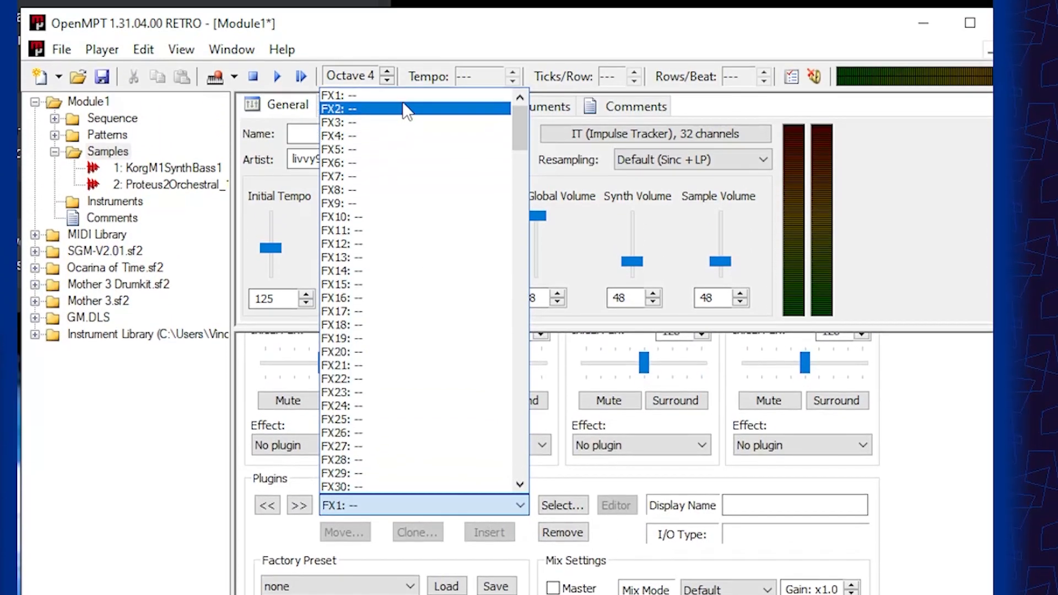
left_click(406, 96)
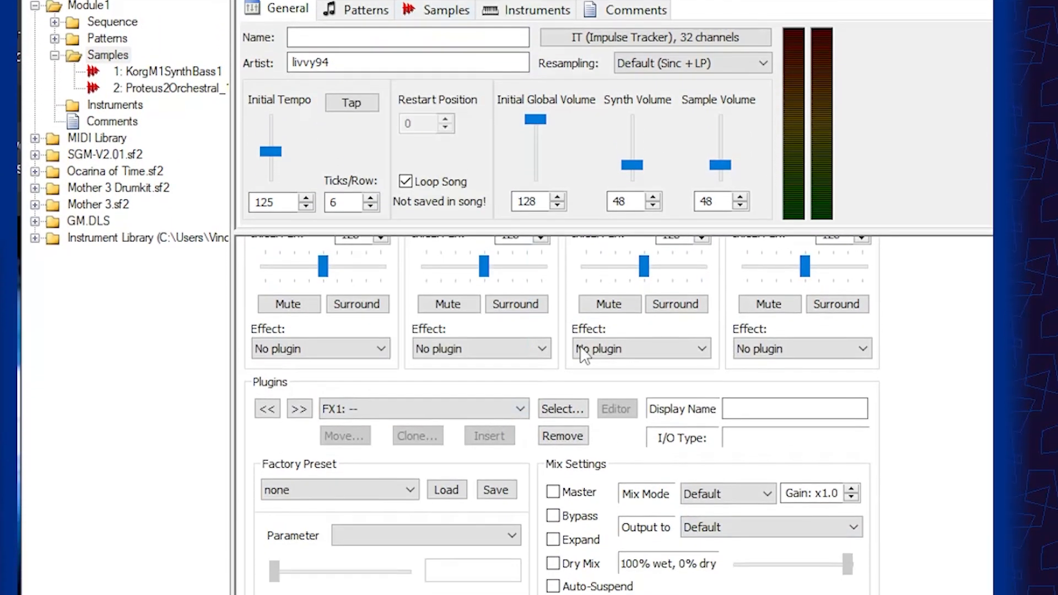
left_click(578, 417)
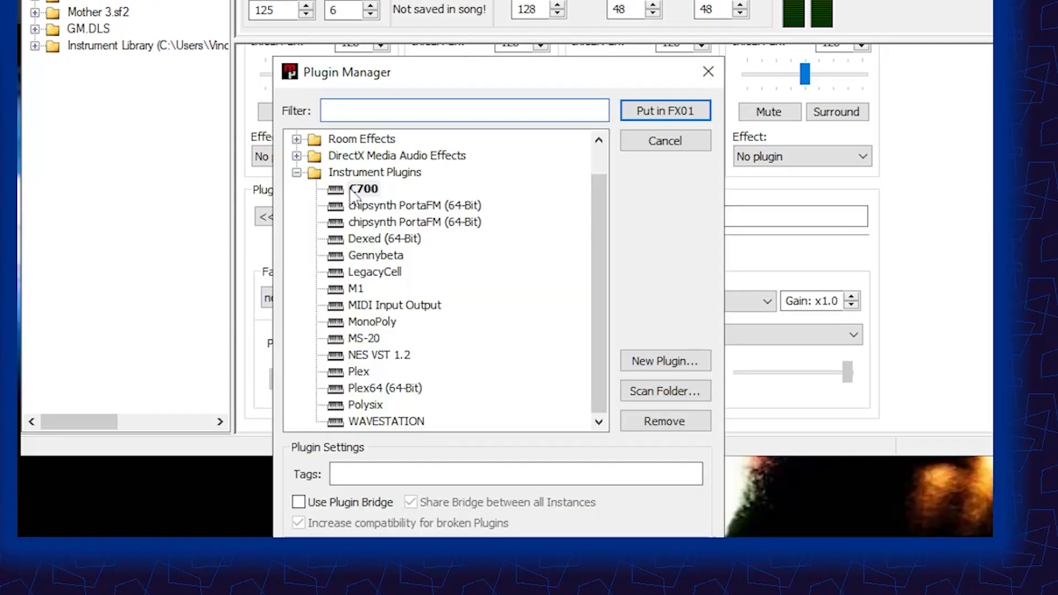
left_click(360, 189)
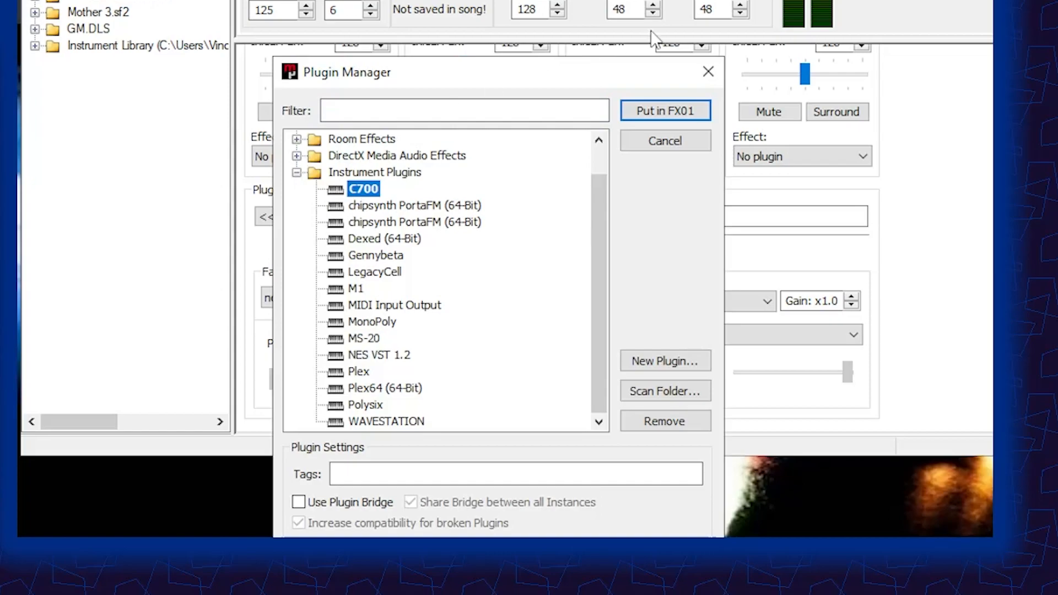
left_click(676, 111)
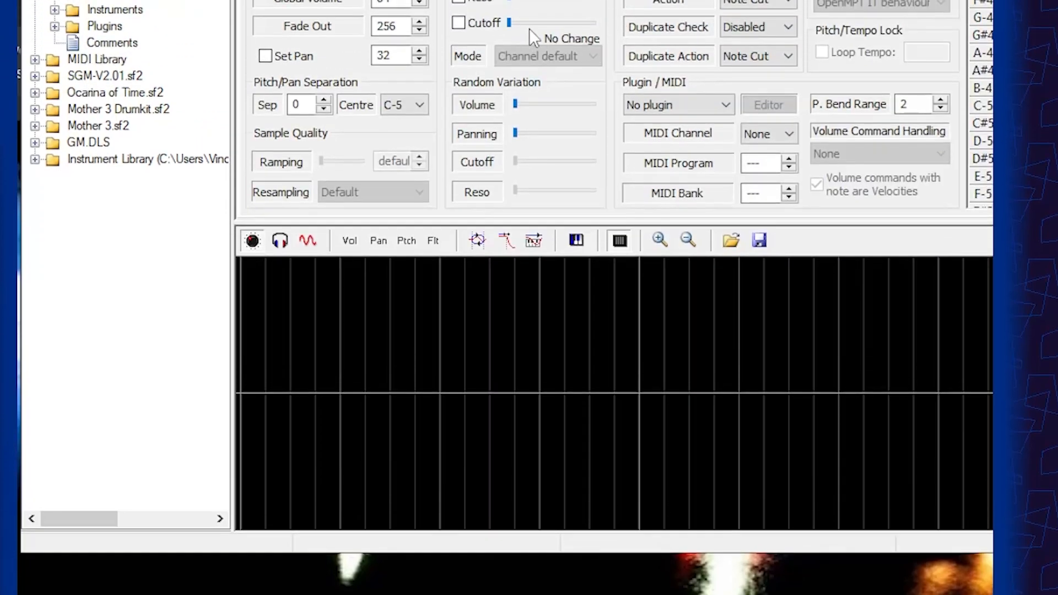
- Assign FX1: C700VST to the Proteus2Orchestral_11LegatoStr instrument and open the plugin's editor
left_click(721, 103)
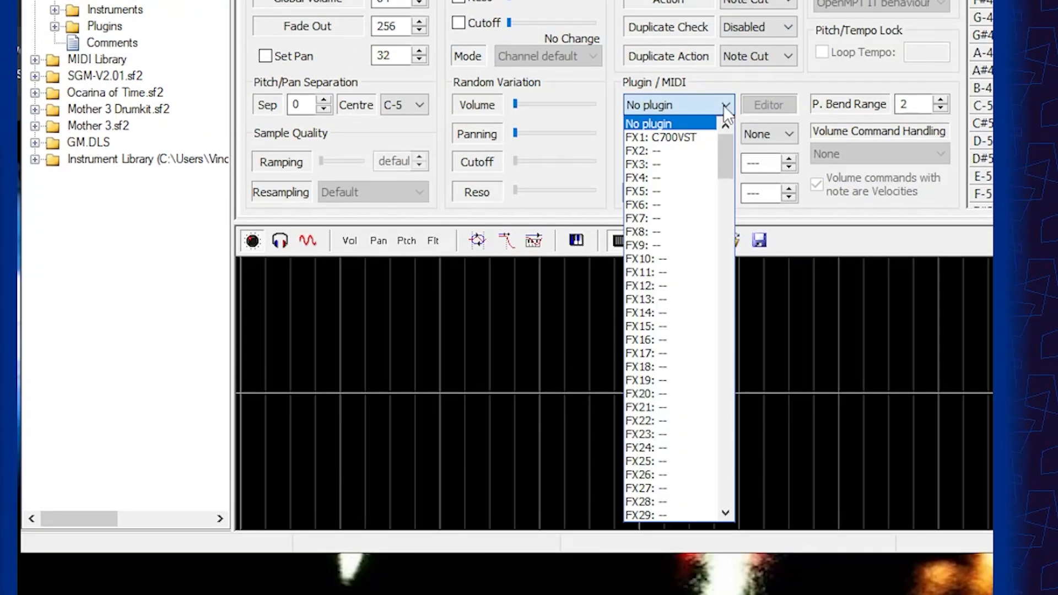
left_click(698, 138)
left_click(562, 244)
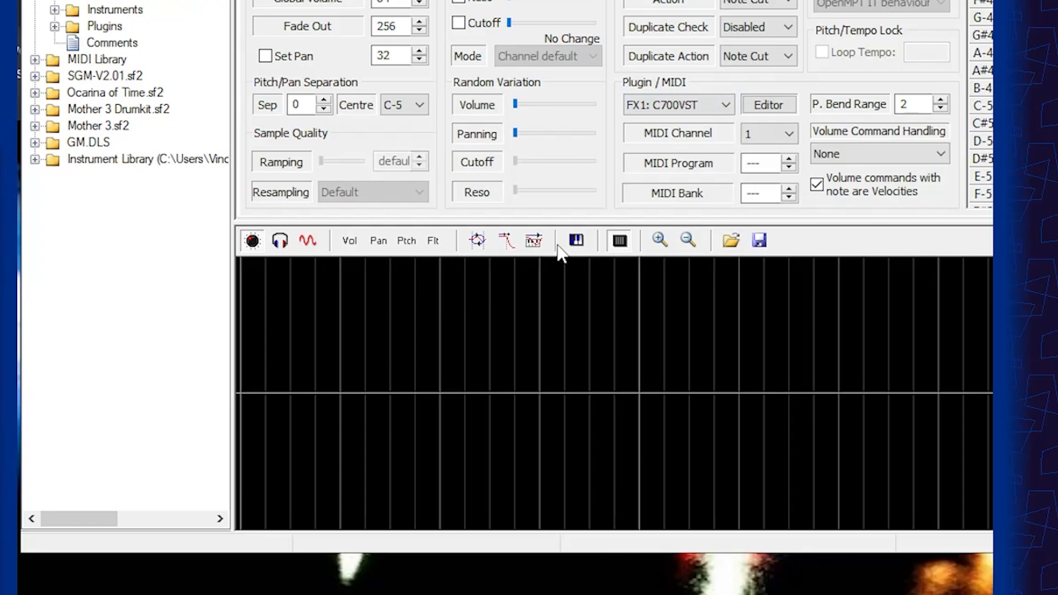
left_click(768, 105)
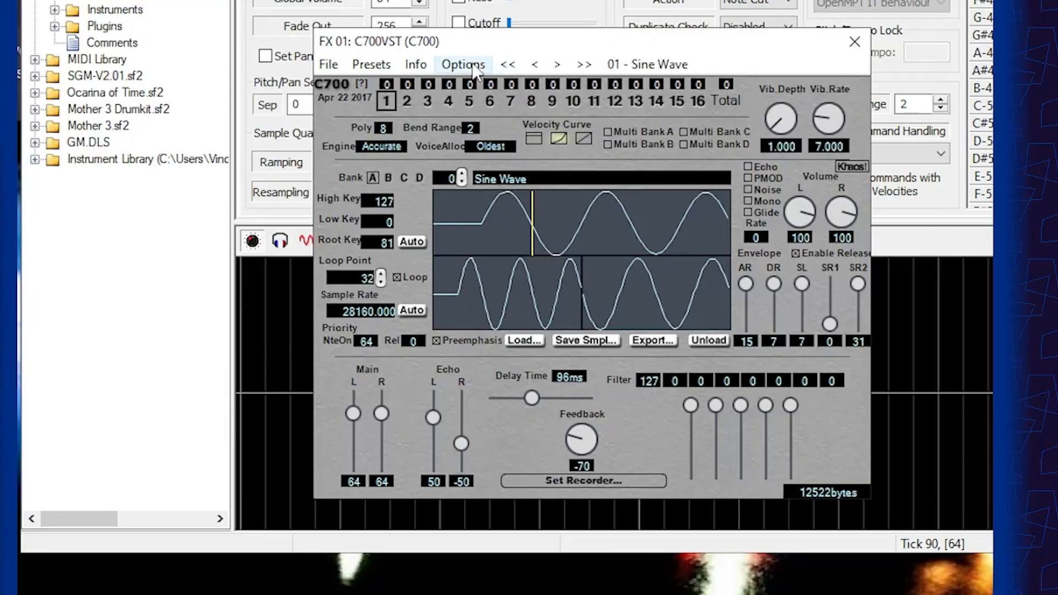
- Open the Delet desktop folder in File Explorer and select Proteus2Orchestral_11LegatoStr_optimized.wav
key("super")
type("d")
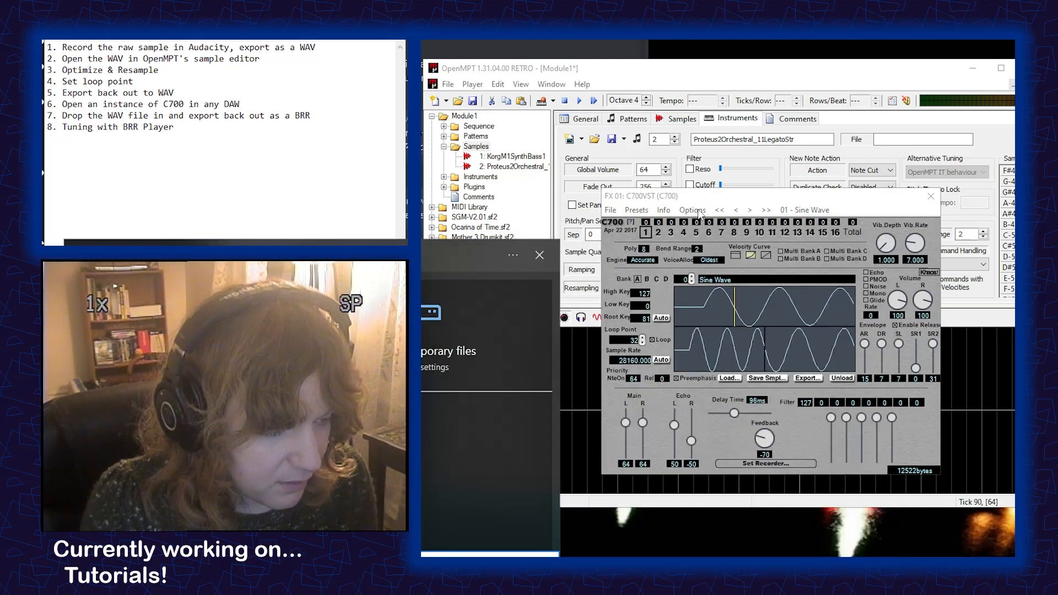
key("Return")
left_click(826, 349)
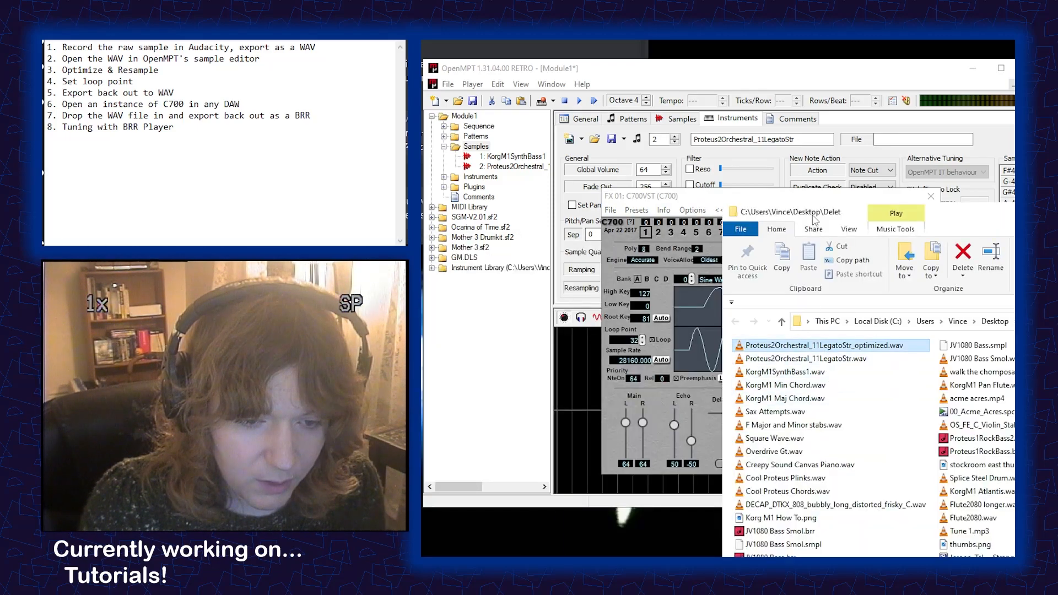
- Load Proteus2Orchestral_11LegatoStr_optimized.wav from the Delet folder into C700's sample slot and audition it with the note C-5
left_click_drag(815, 221, 949, 255)
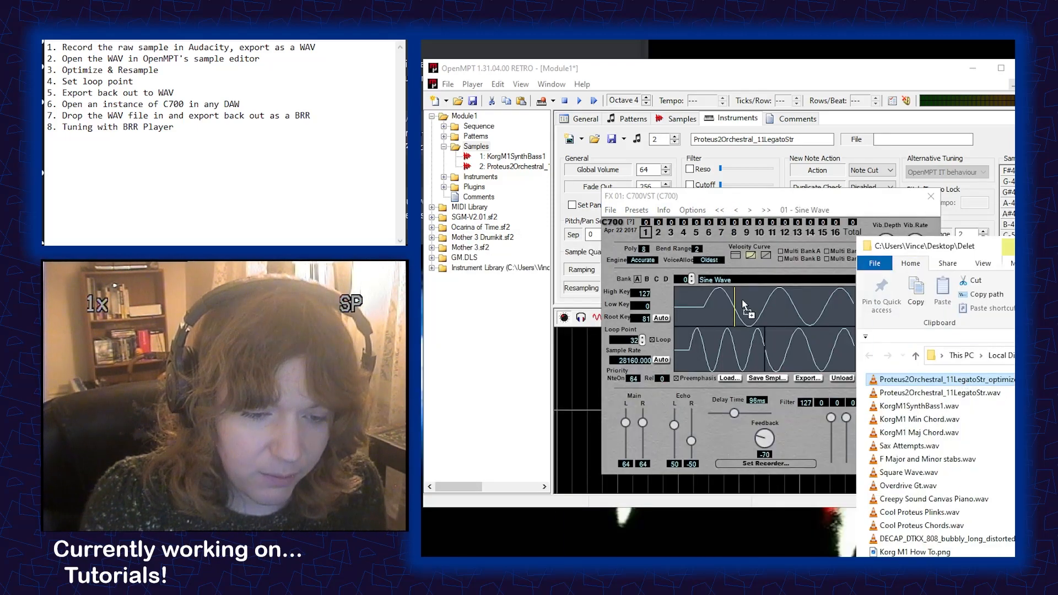
left_click_drag(741, 299, 745, 300)
left_click_drag(710, 200, 572, 123)
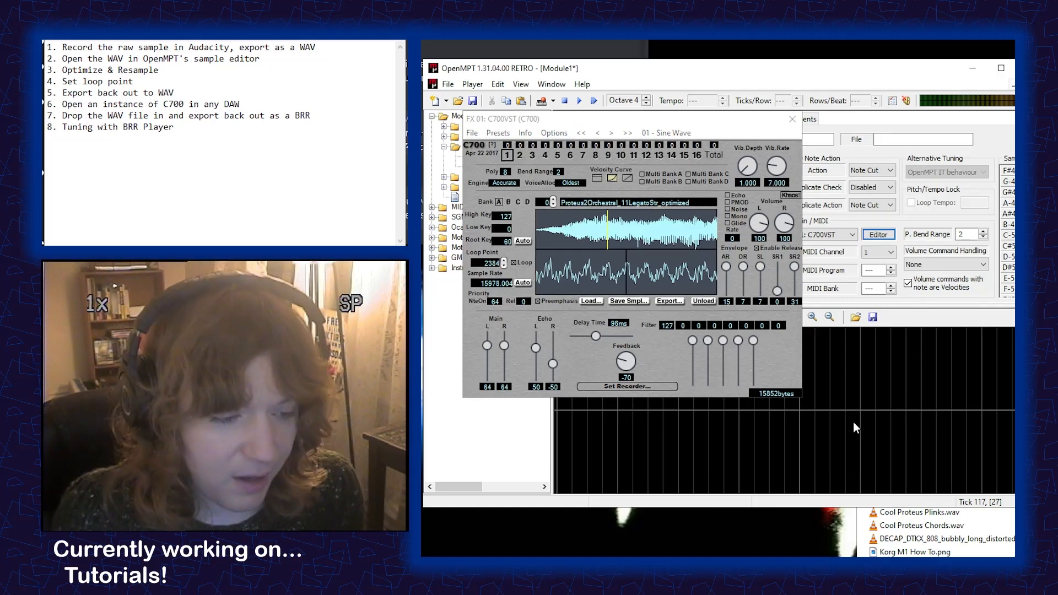
key("q")
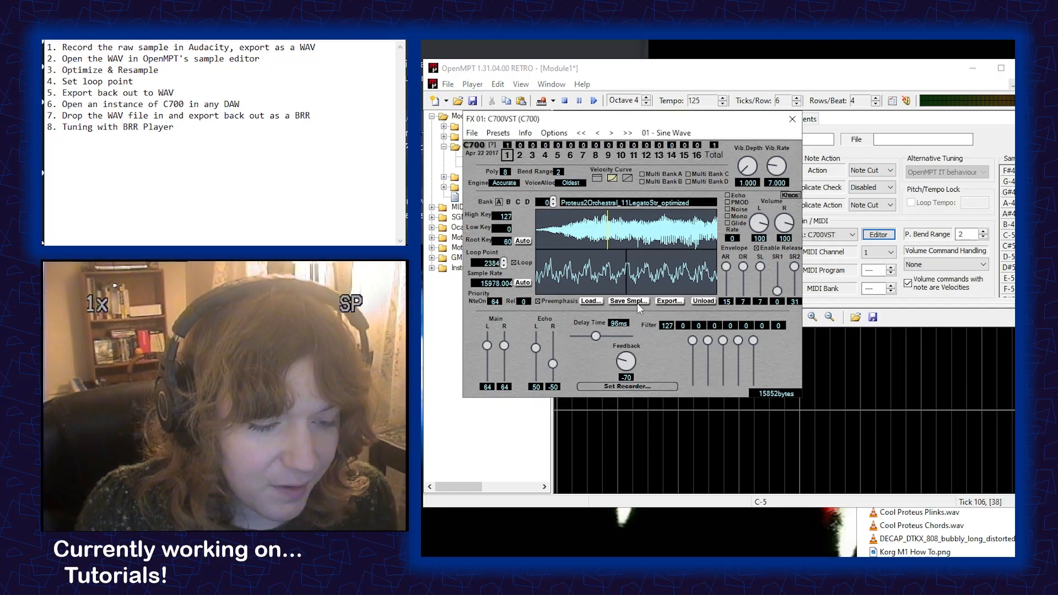
- Save the C700 sample as an AddmusicM BRR file named Proteus2Orchestral_11LegatoStr in the Delet folder, copying the name from the existing WAV
left_click(628, 301)
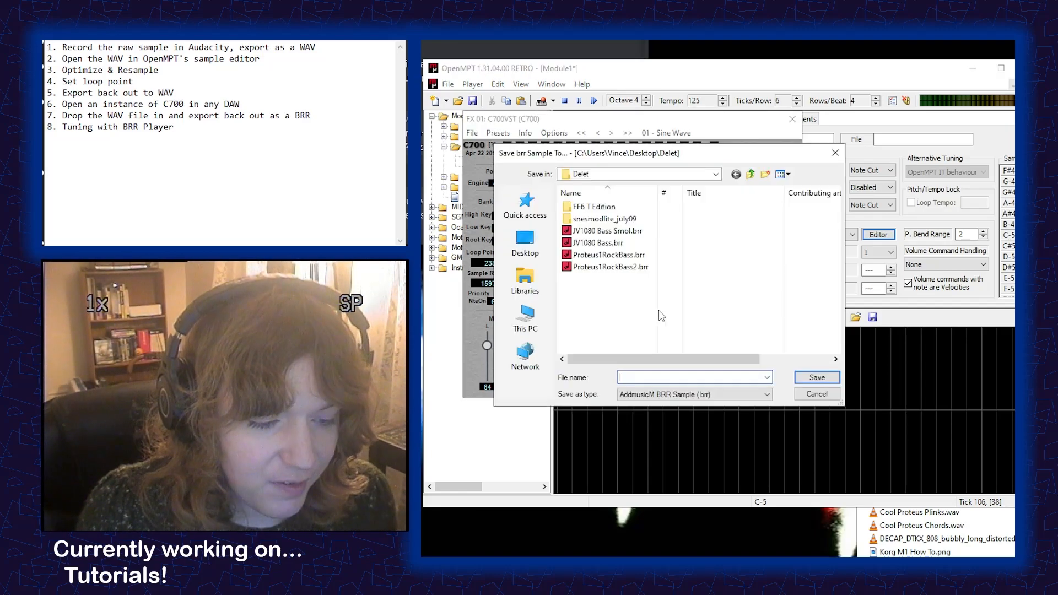
left_click_drag(637, 164, 671, 185)
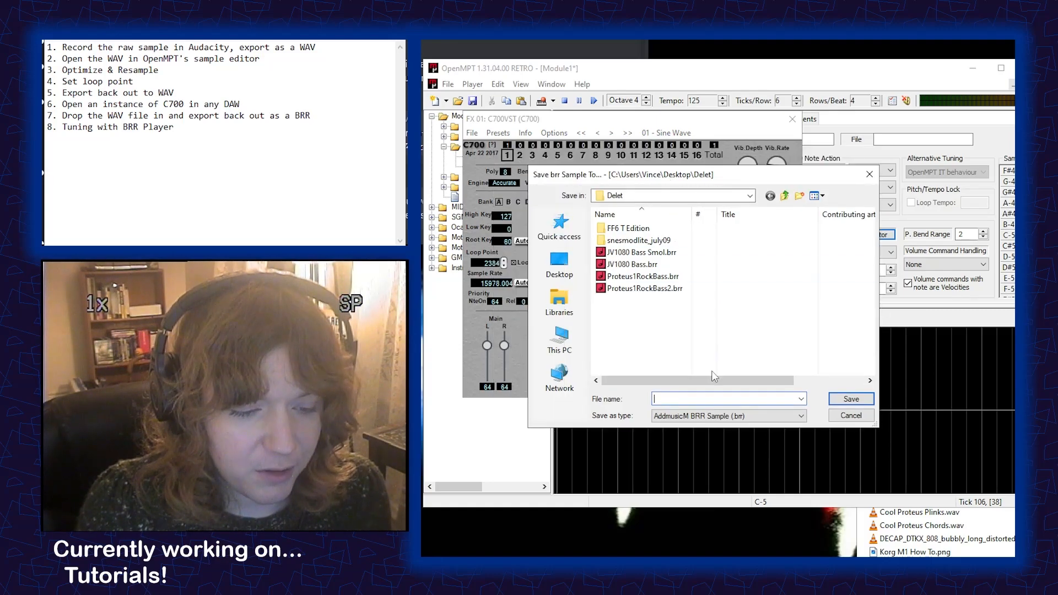
key("alt+Tab")
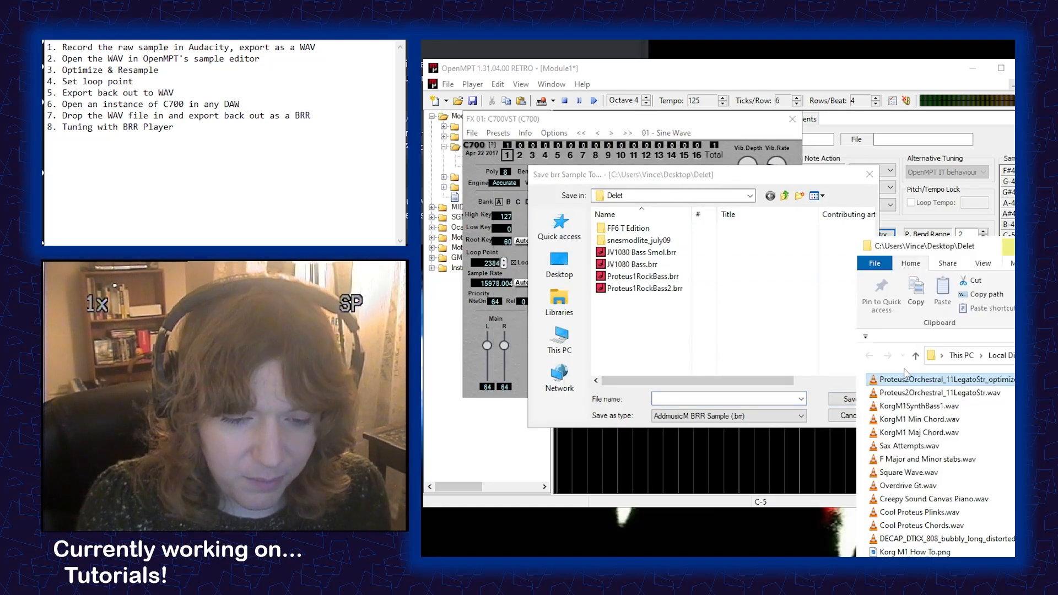
left_click(943, 381)
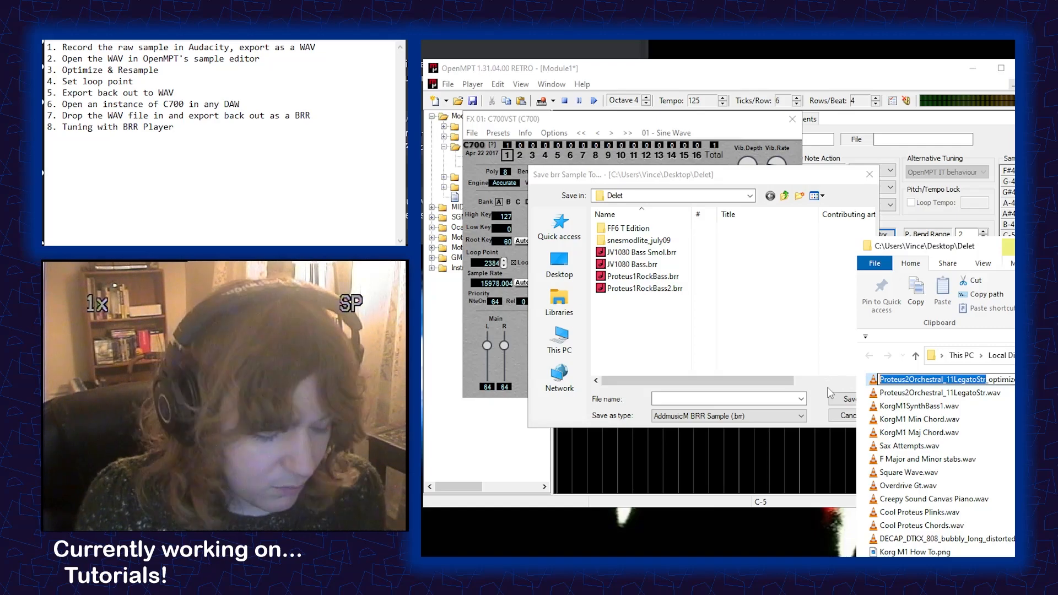
key("ctrl+c")
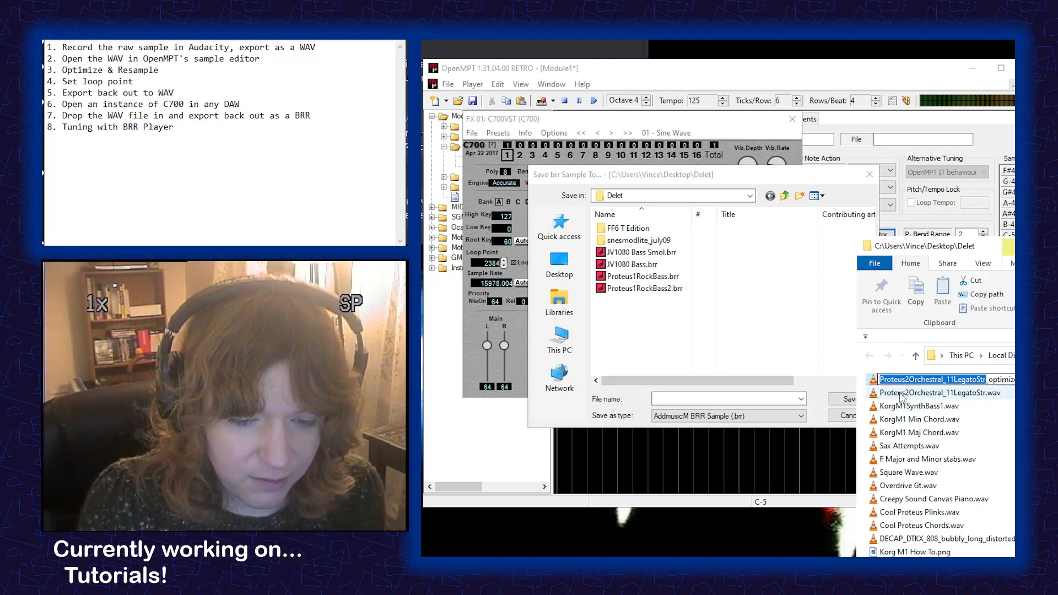
left_click(709, 398)
key("ctrl+v")
left_click(732, 372)
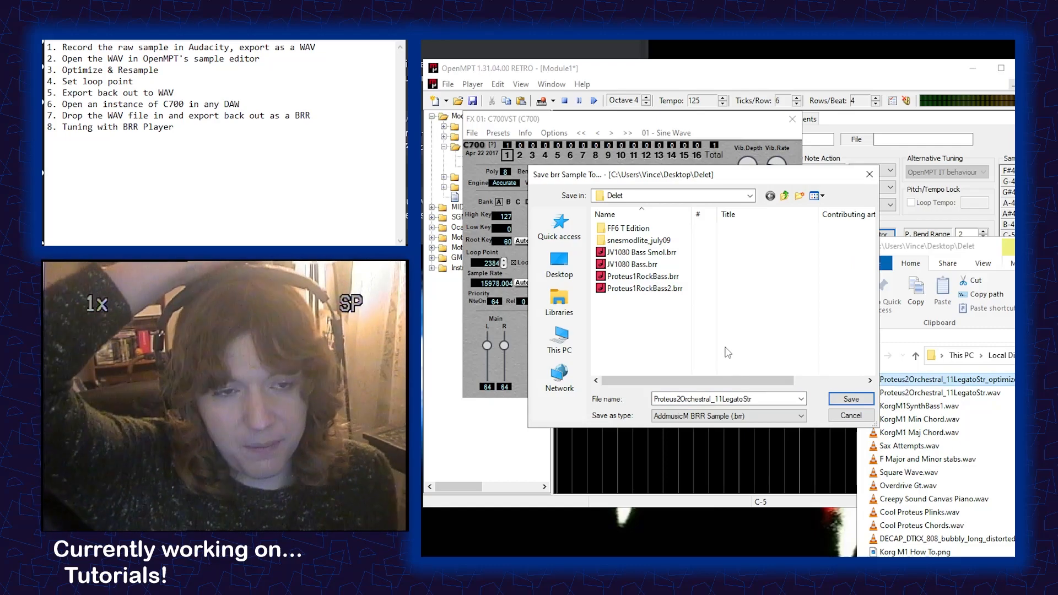
left_click(850, 400)
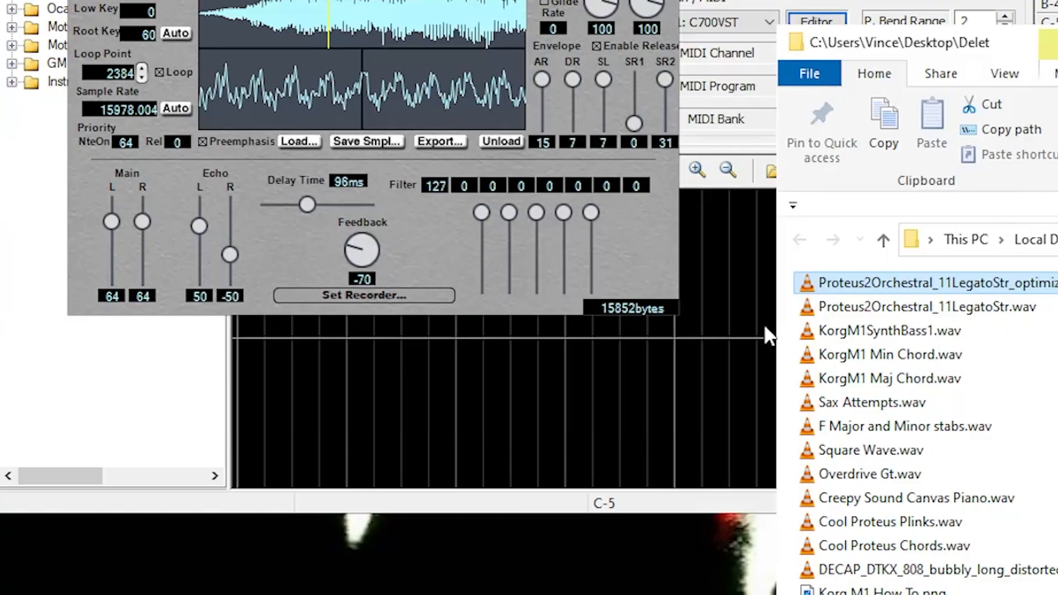
- Delete Proteus2Orchestral_11LegatoStr.smpl from the Delet folder
left_click(930, 282)
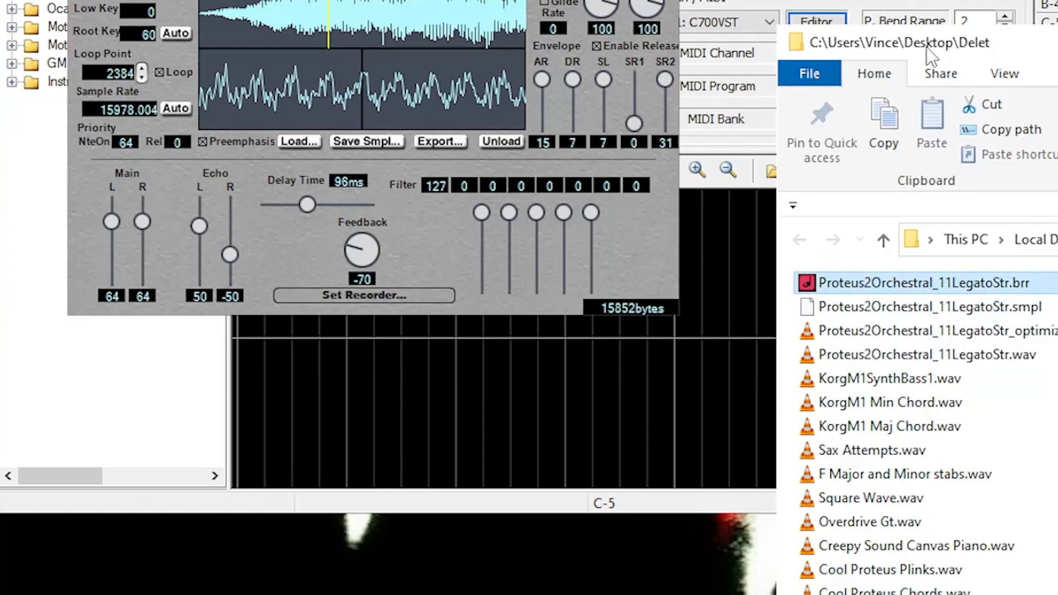
left_click_drag(927, 48, 516, 0)
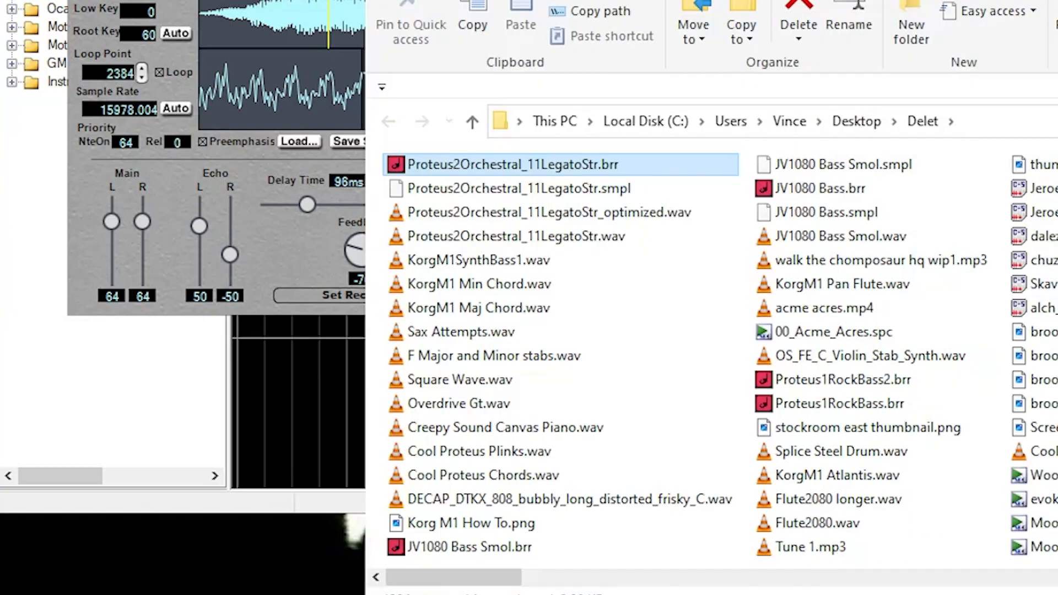
left_click(496, 190)
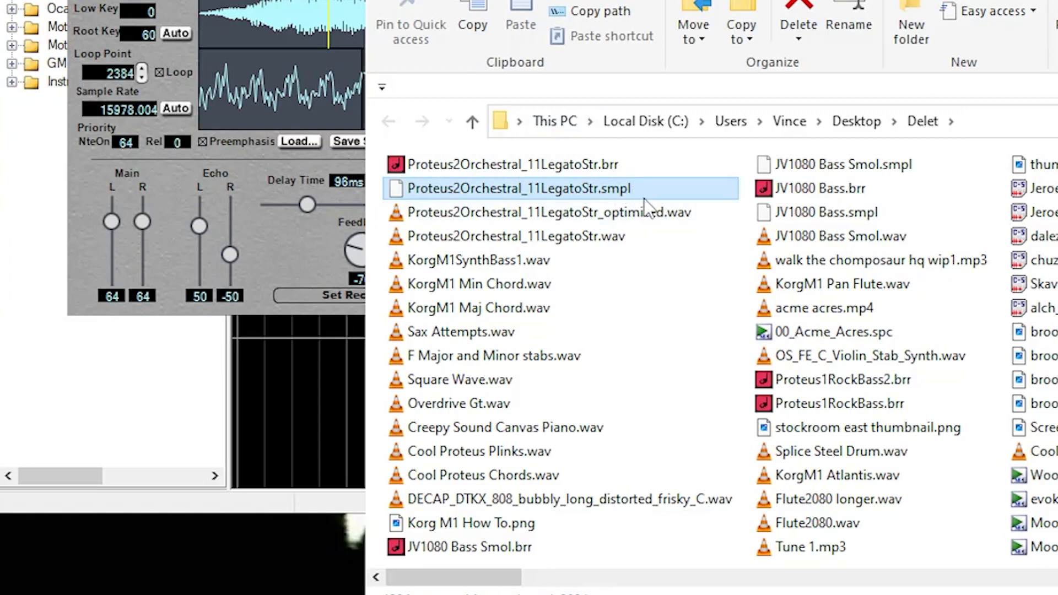
mouse_move(640, 203)
key("Delete")
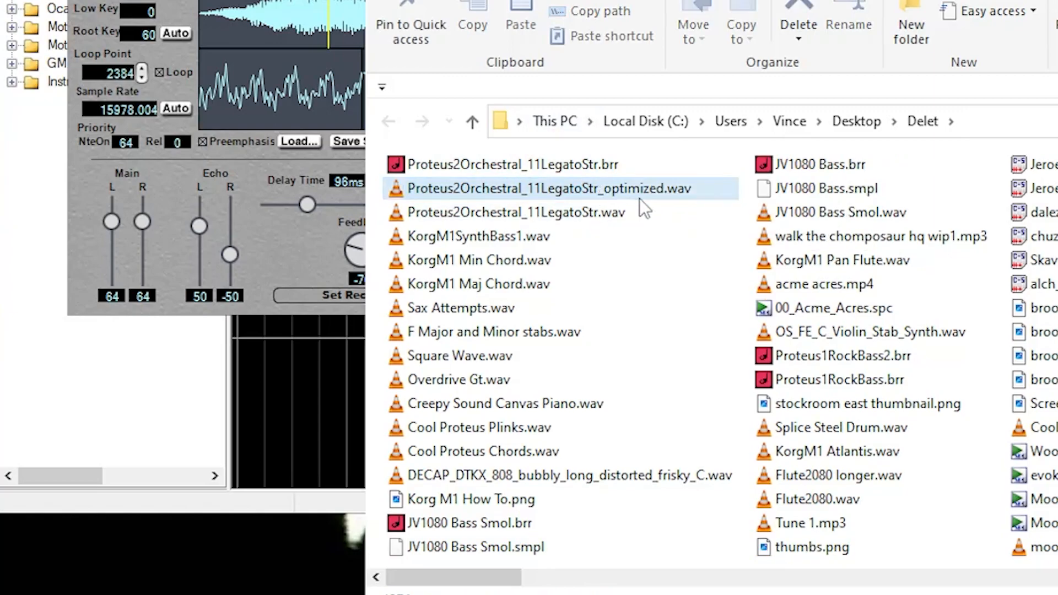
- Open Proteus2Orchestral_11LegatoStr.brr in BRR Player and place its window beside the C700 editor
left_click(520, 164)
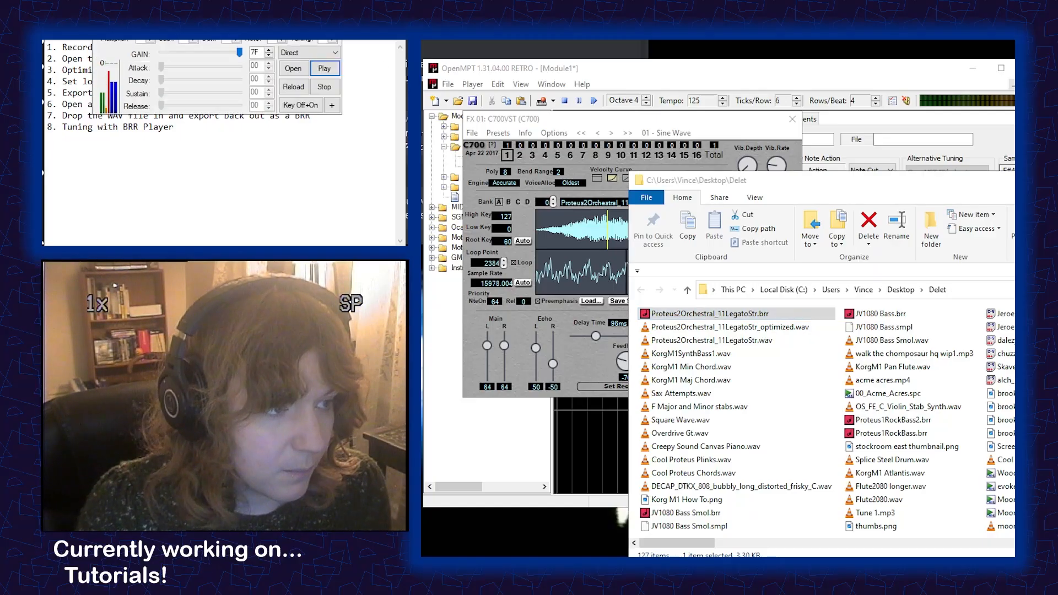
key("Return")
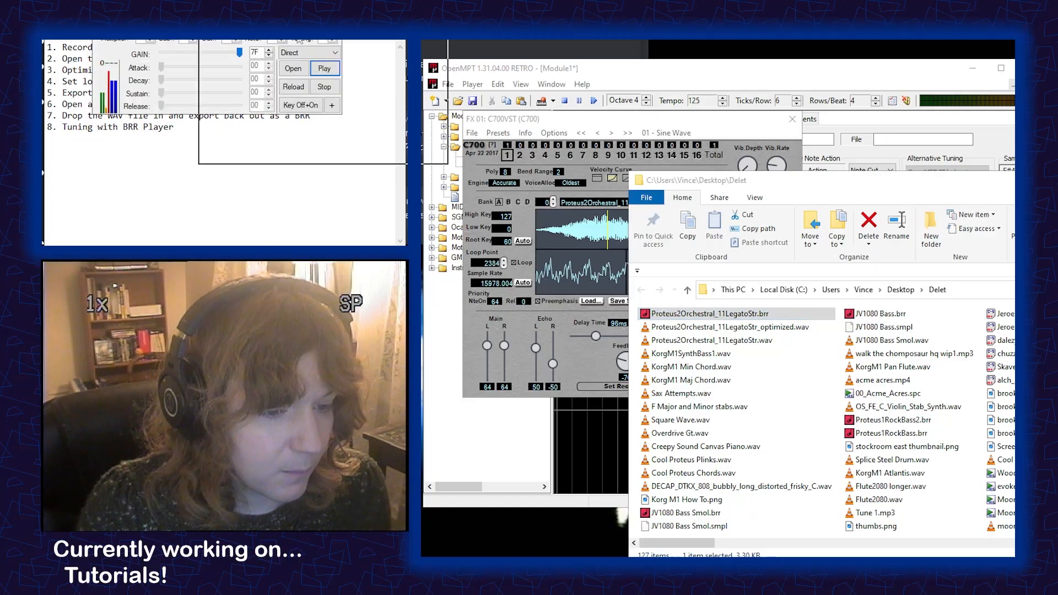
left_click_drag(749, 260, 726, 174)
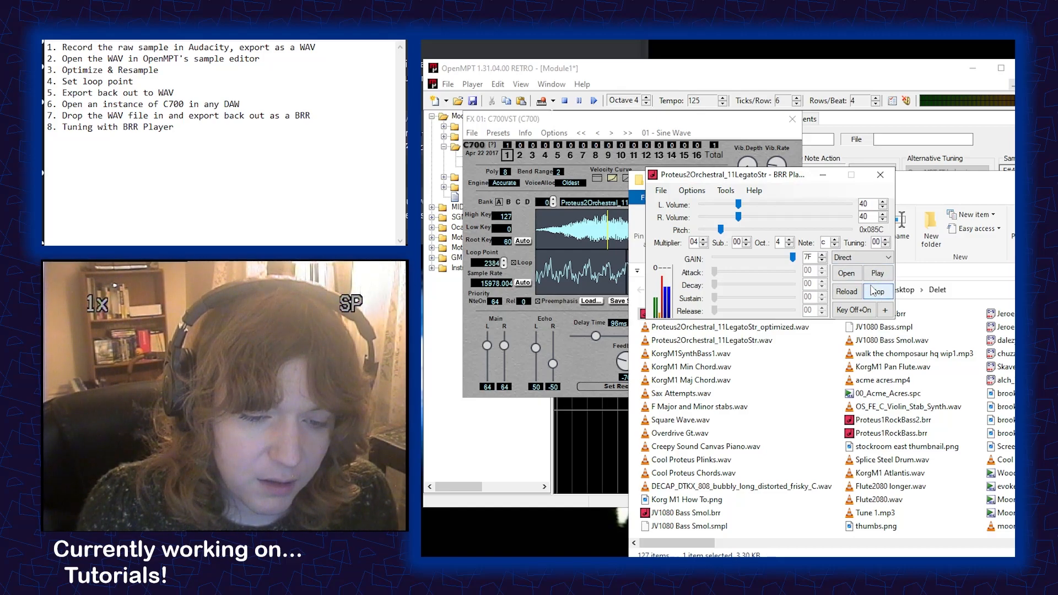
left_click_drag(764, 176, 833, 265)
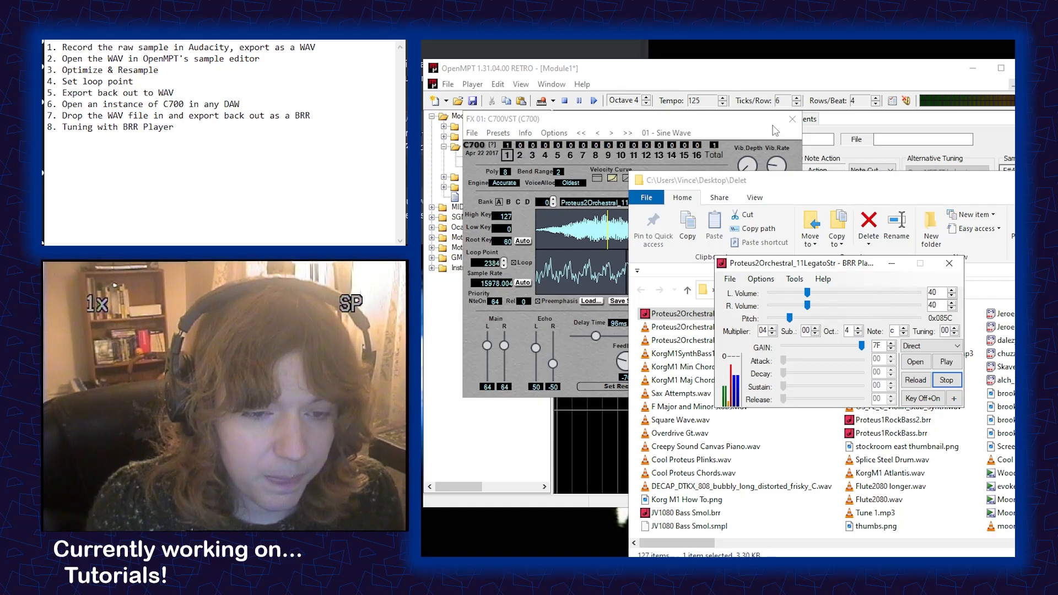
- Close the C700 editor and play the Proteus2Orchestral_11LegatoStr sample at C-5 in OpenMPT's sample editor as a pitch reference
left_click(794, 120)
left_click(681, 120)
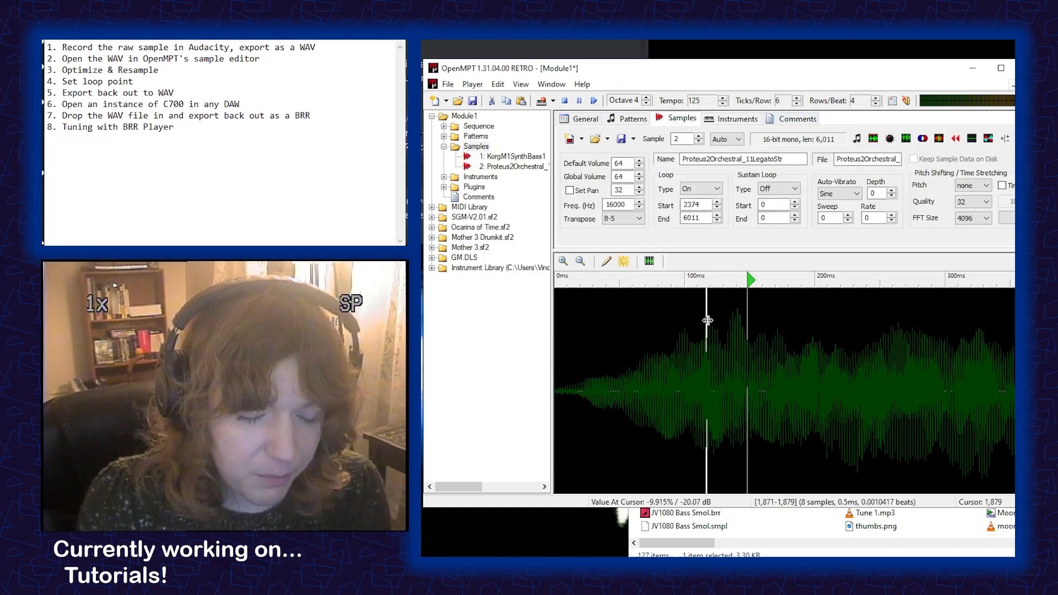
left_click(728, 360)
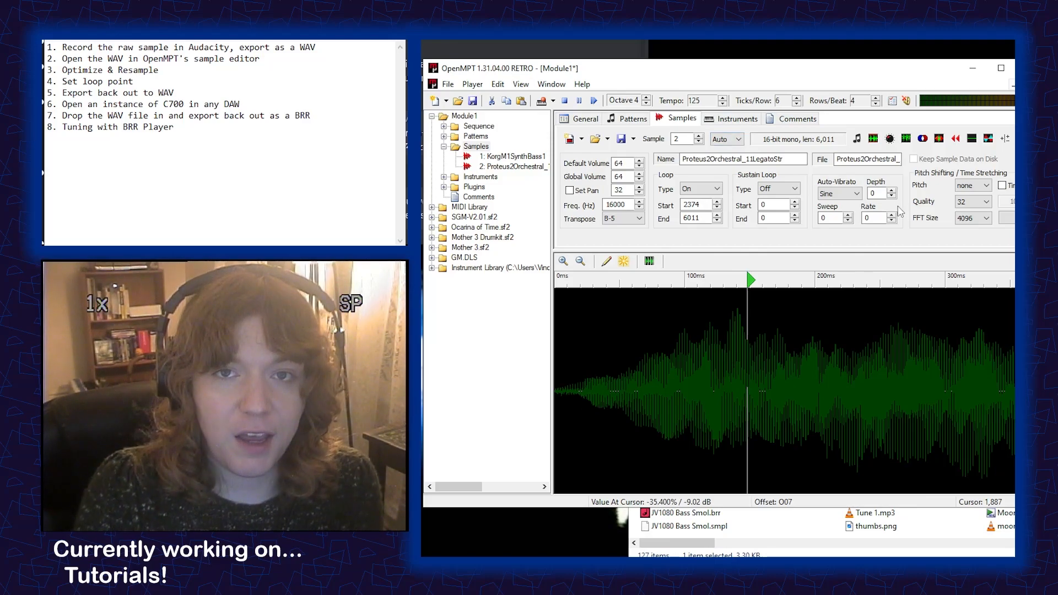
key("q")
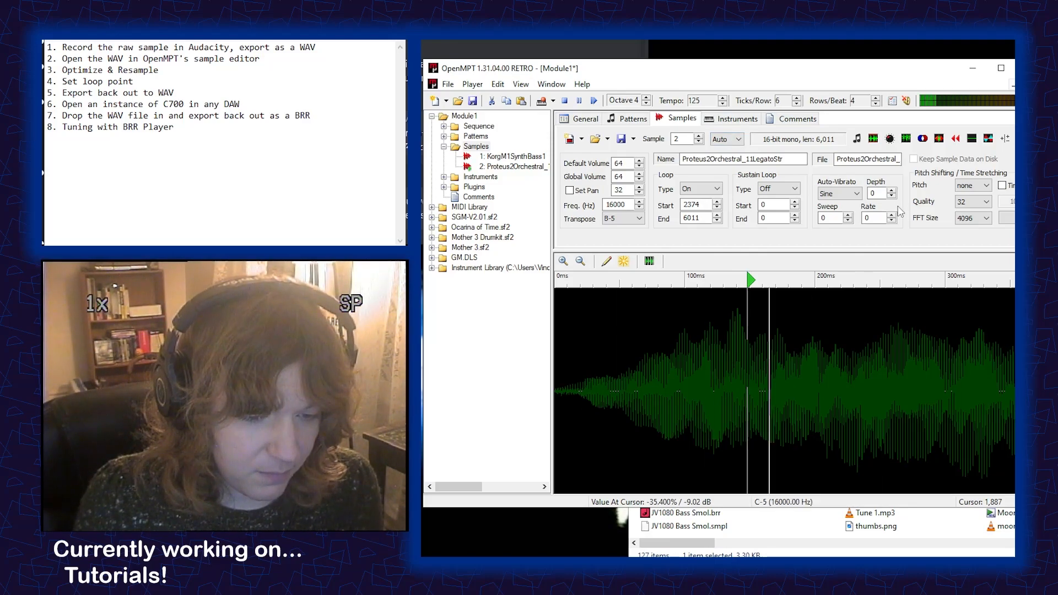
- Switch to BRR Player, move it clear of the sample settings and start playing the BRR sample alongside the reference note
key("alt+Tab")
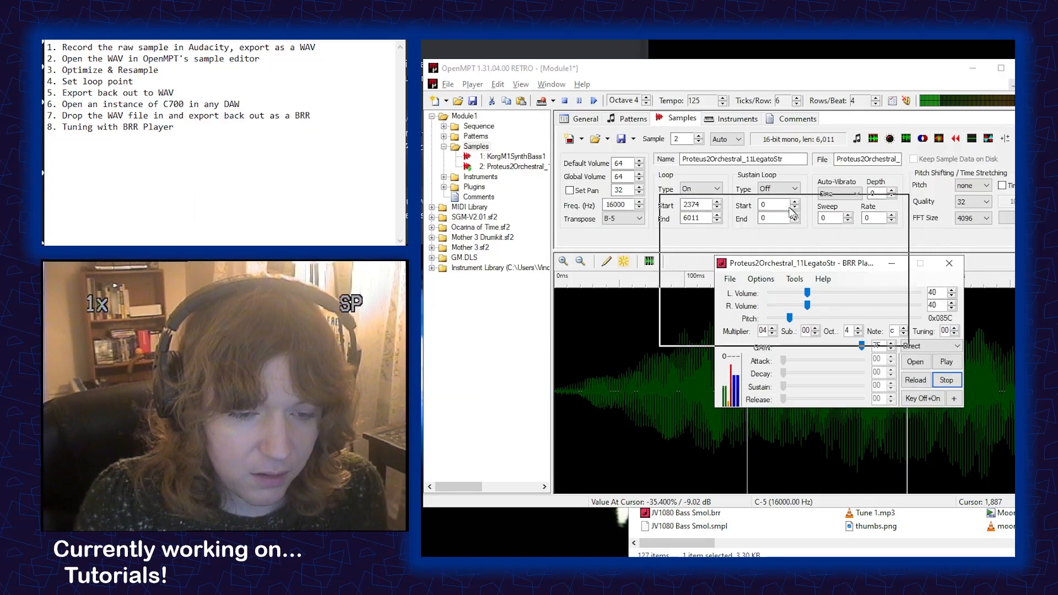
left_click_drag(799, 264, 666, 111)
left_click_drag(676, 337, 563, 400)
left_click(662, 496)
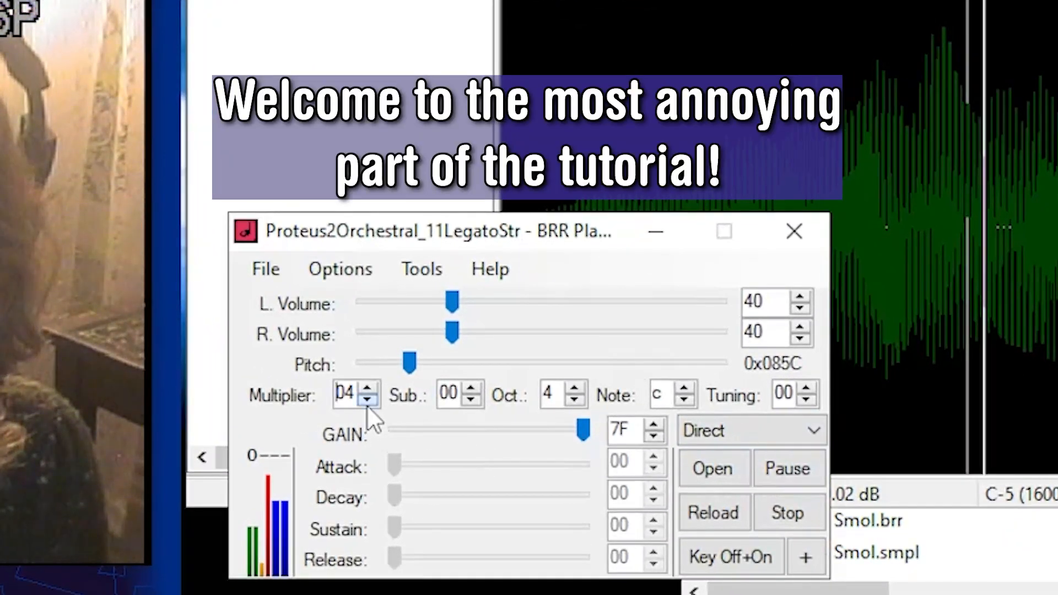
- Tune the BRR sample to the reference pitch with multiplier 03 and sub-multiplier D0, and stop playback in both programs
left_click(367, 400)
scroll(450, 393, "up", 10)
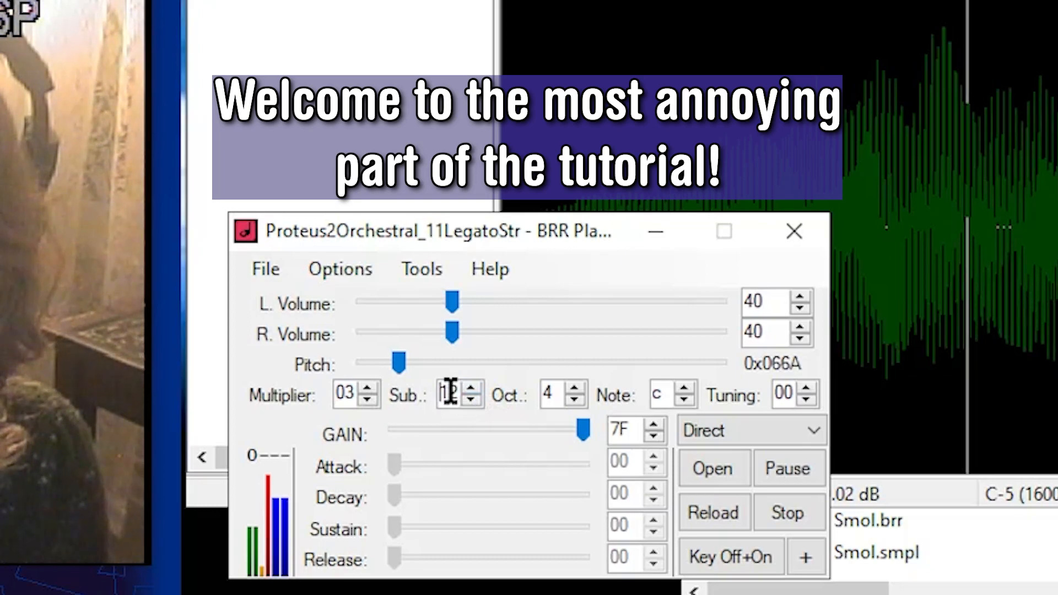
scroll(450, 393, "up", 8)
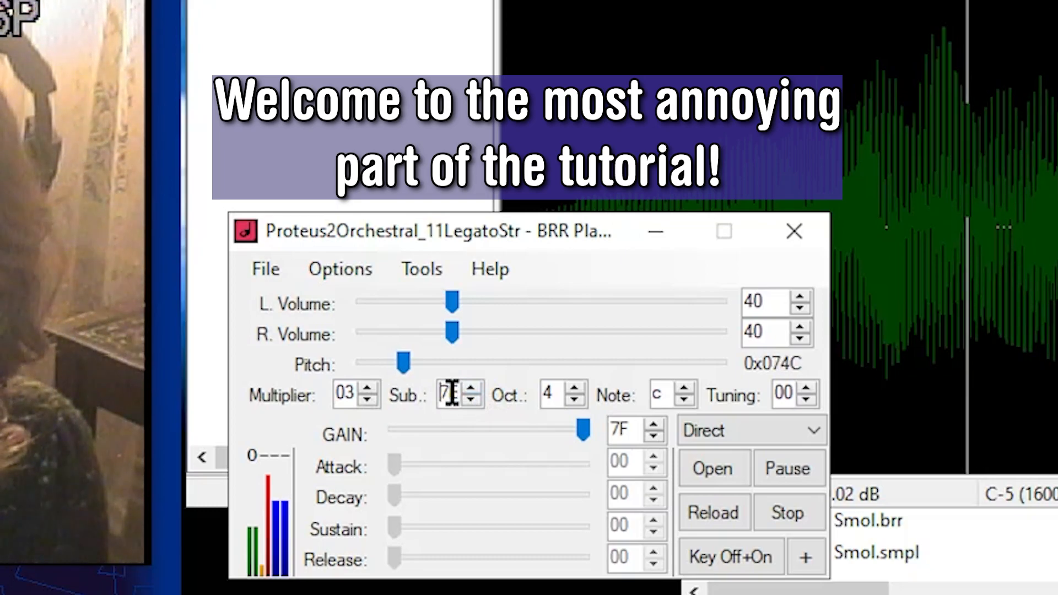
scroll(451, 393, "up", 2)
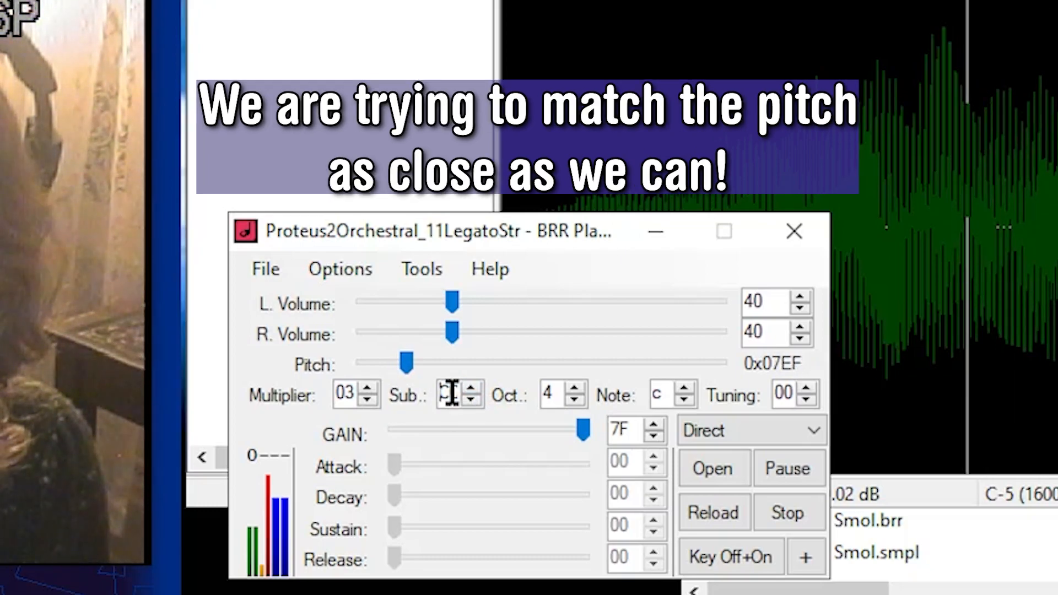
scroll(451, 393, "up", 1)
left_click(473, 387)
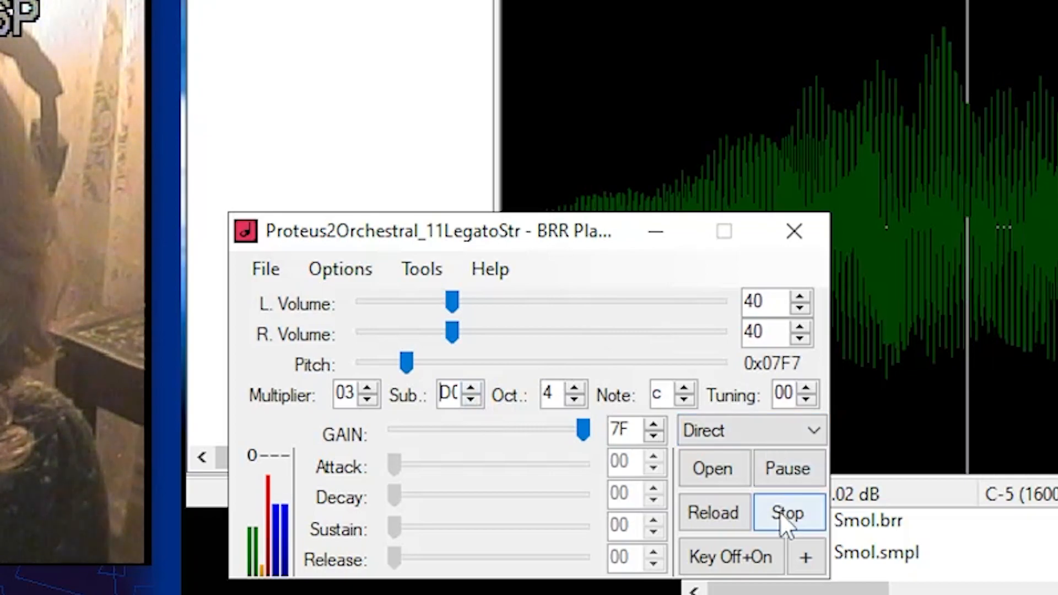
left_click(787, 512)
left_click(968, 373)
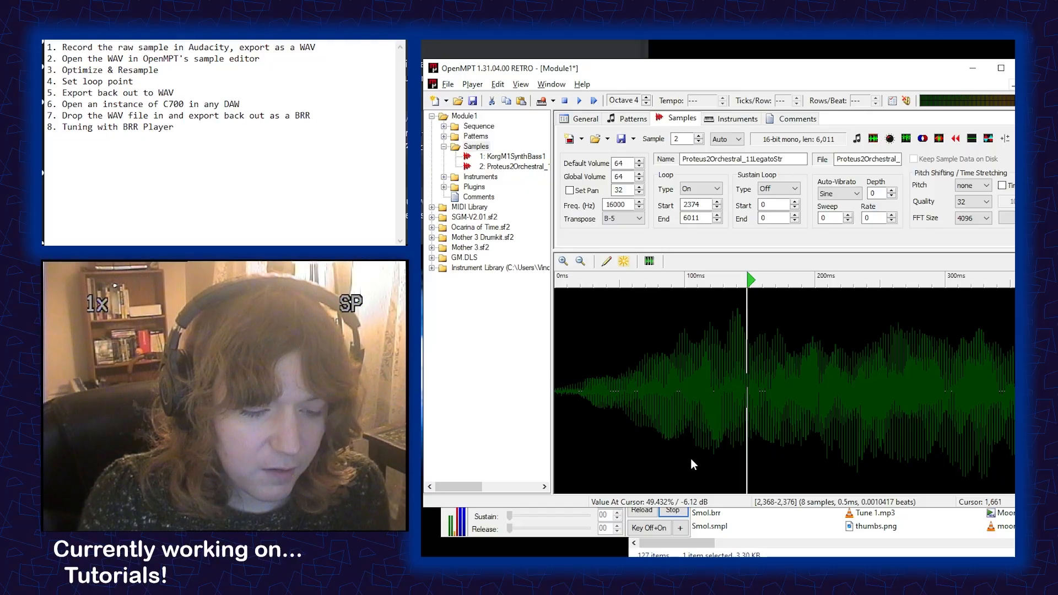
- Bring the BRR Player window back in front of OpenMPT to review its multiplier and sub-multiplier values
left_click(691, 460)
left_click(583, 520)
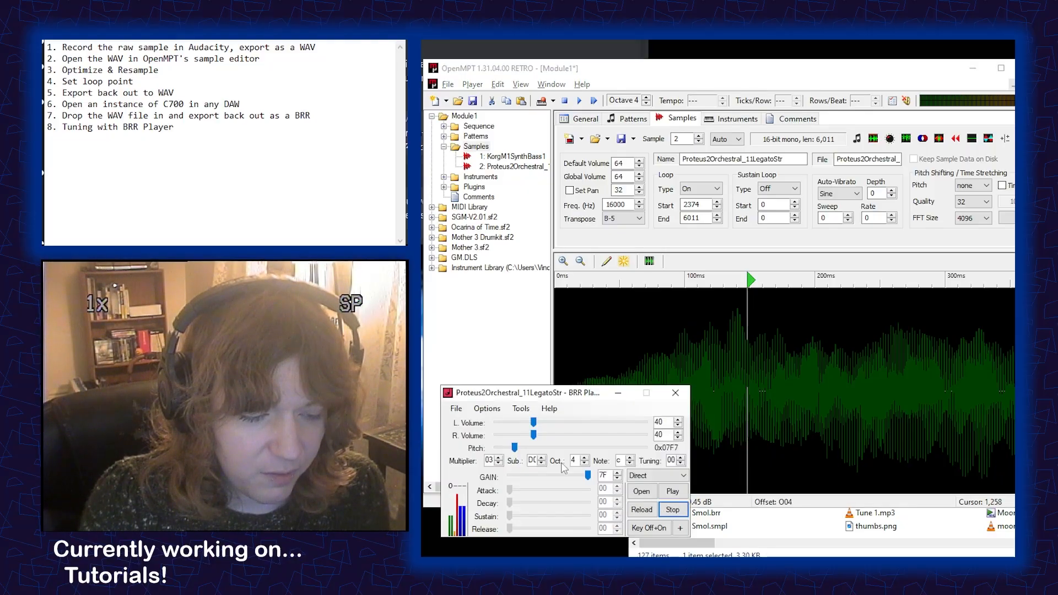
left_click_drag(574, 399, 575, 397)
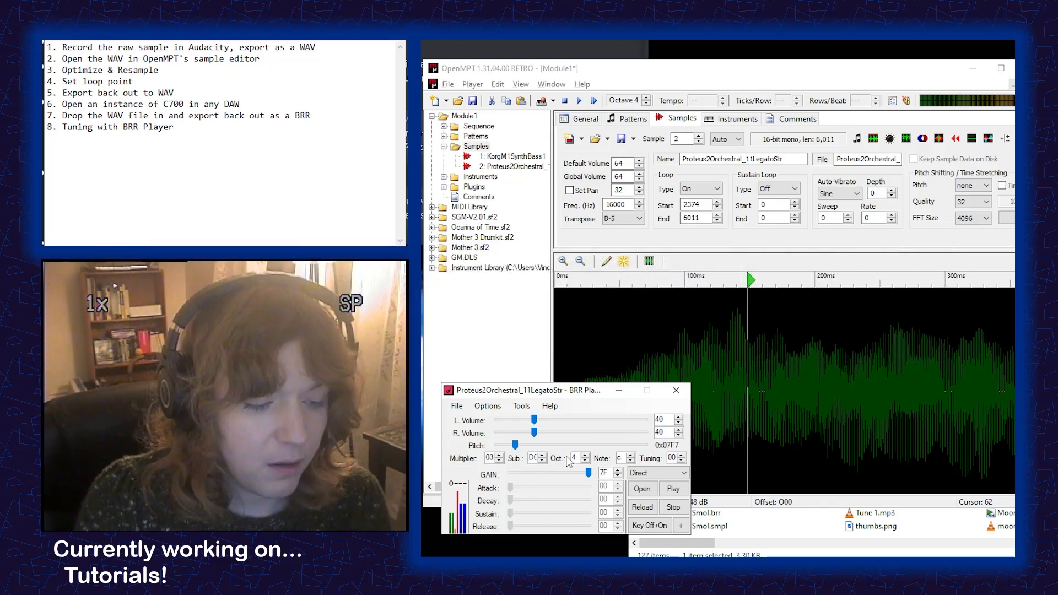
left_click_drag(557, 393, 558, 392)
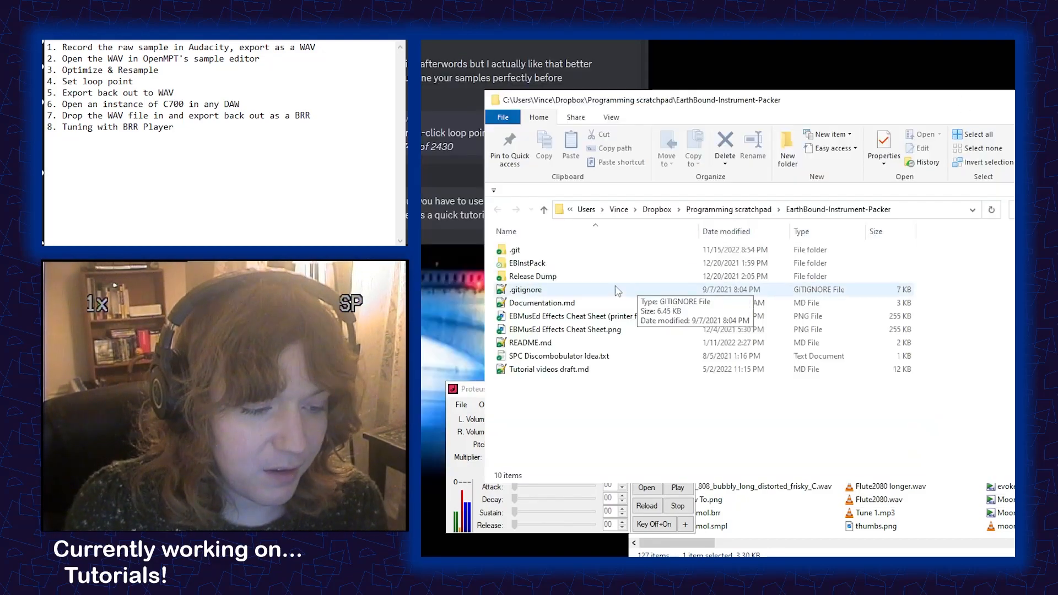
- Open the burgertime folder inside EBInstPack's Examples folder of EarthBound-Instrument-Packer in File Explorer
left_click(599, 263)
double_click(599, 263)
key("e")
key("Return")
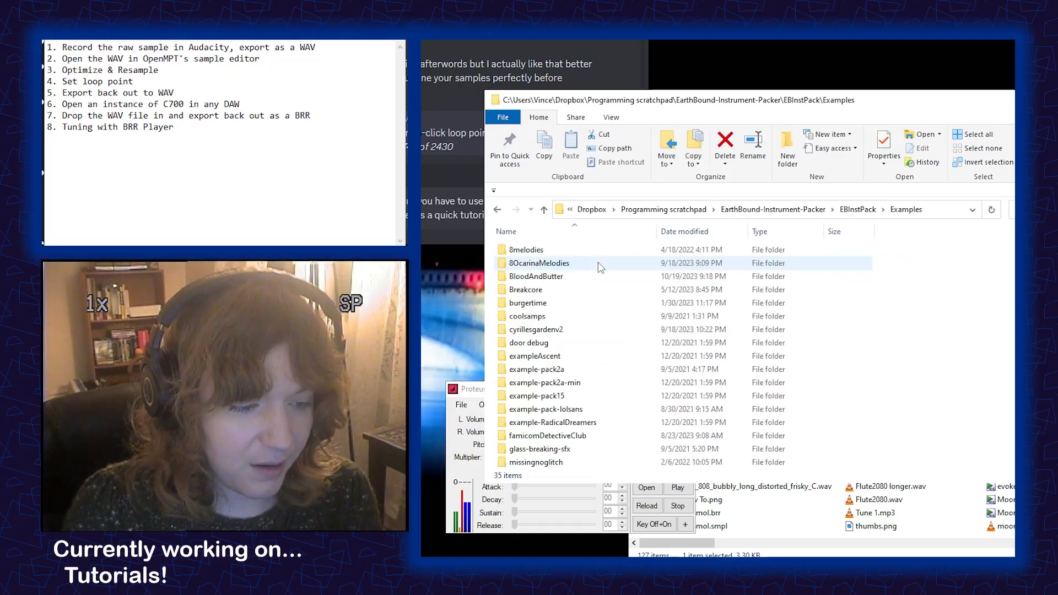
key("b")
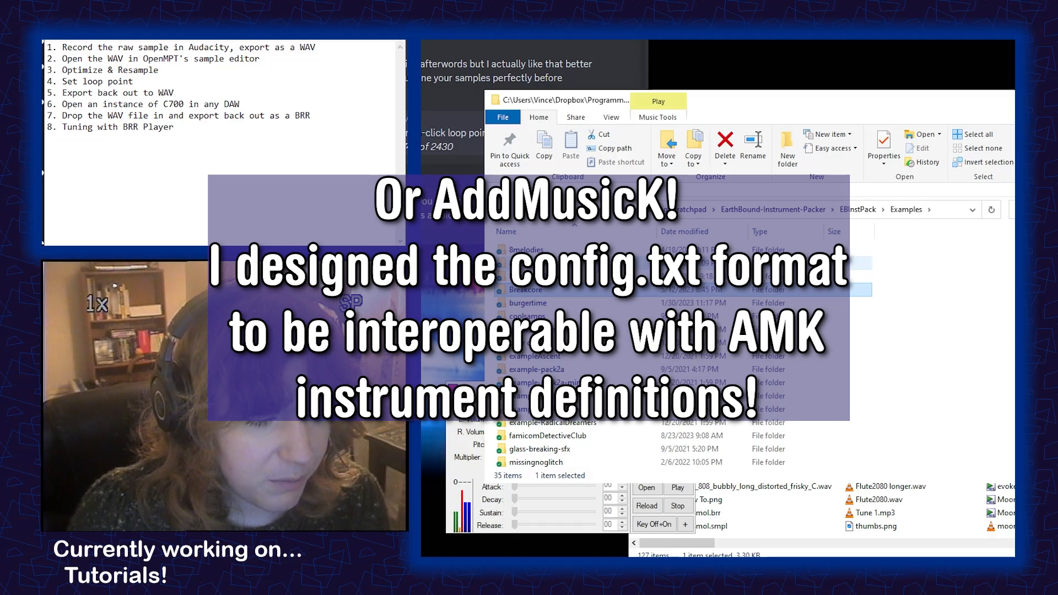
key("u")
key("Return")
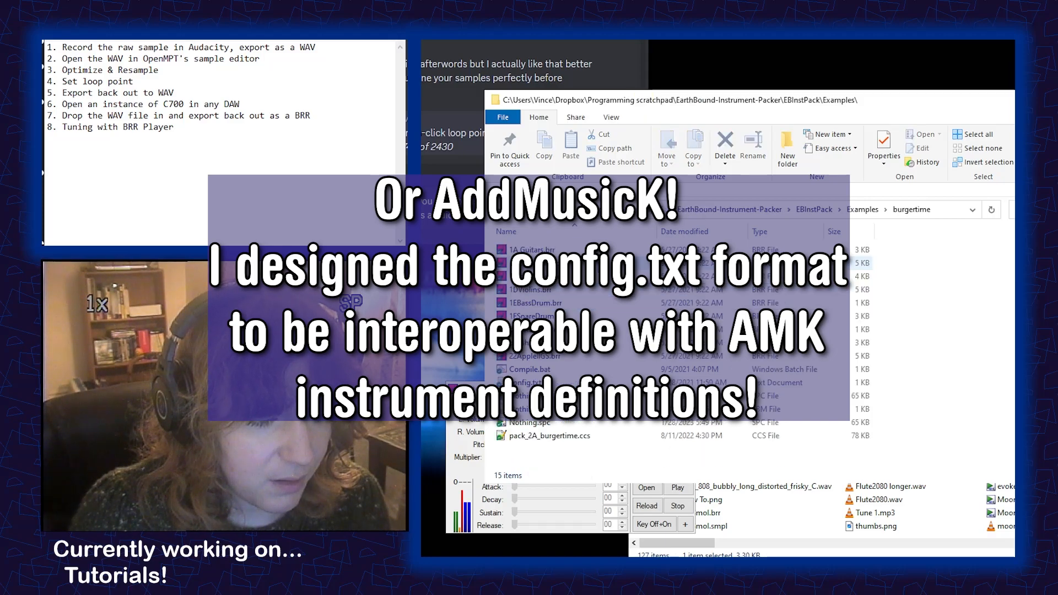
- Open config.txt from the burgertime folder in Notepad and move its window over beside the folder's file list
key("Down")
key("Down")
key("Down")
key("Down")
key("Down")
key("Down")
key("Down")
key("Down")
key("Down")
key("Down")
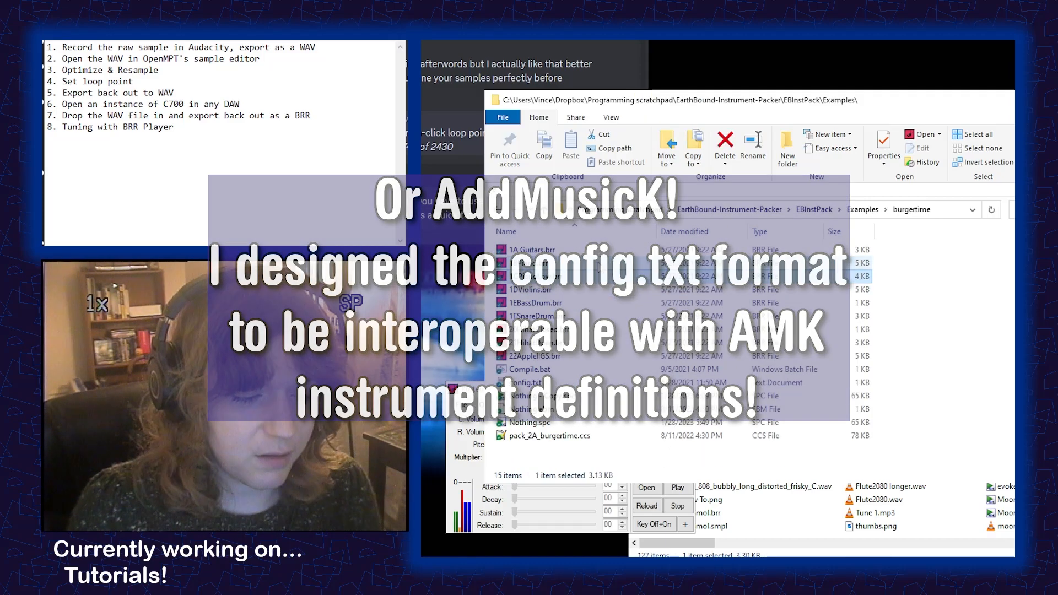
key("Return")
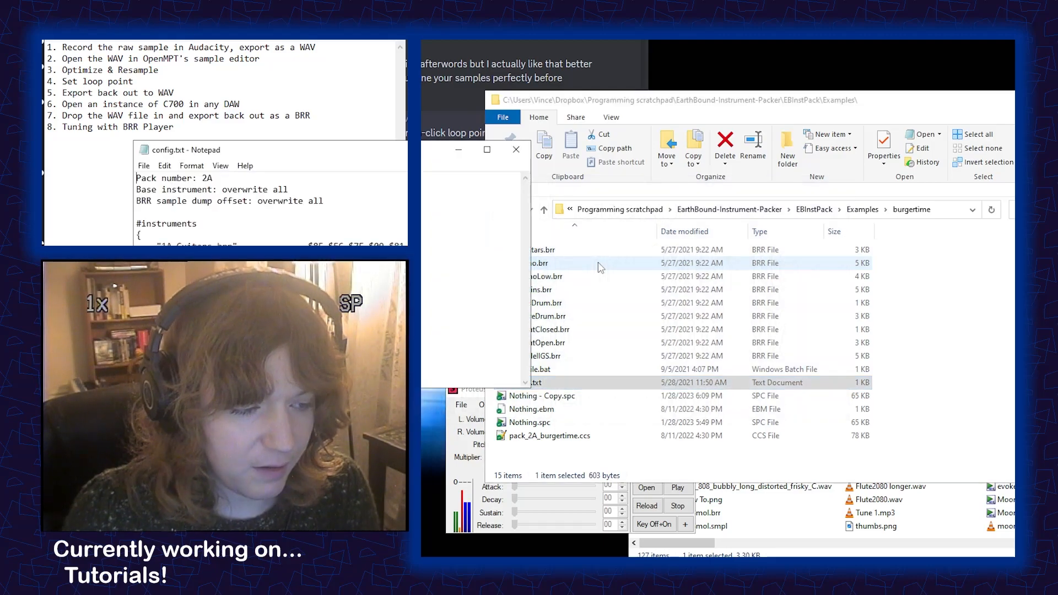
left_click_drag(378, 154, 862, 86)
- Move Proteus2Orchestral_11LegatoStr.brr from the Delet folder into the burgertime folder and copy its full file name
left_click(815, 553)
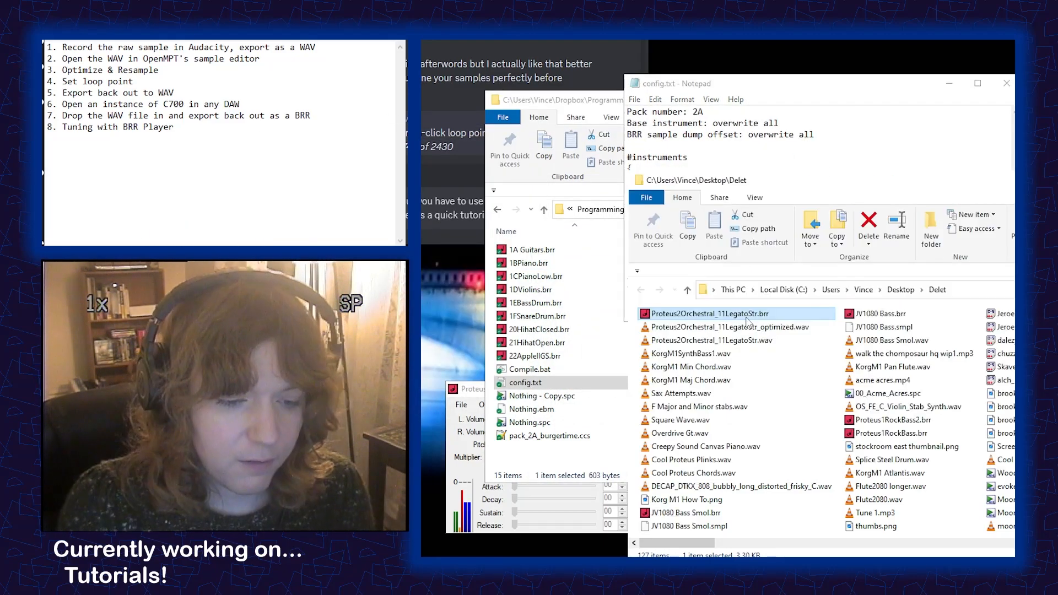
left_click_drag(728, 314, 570, 452)
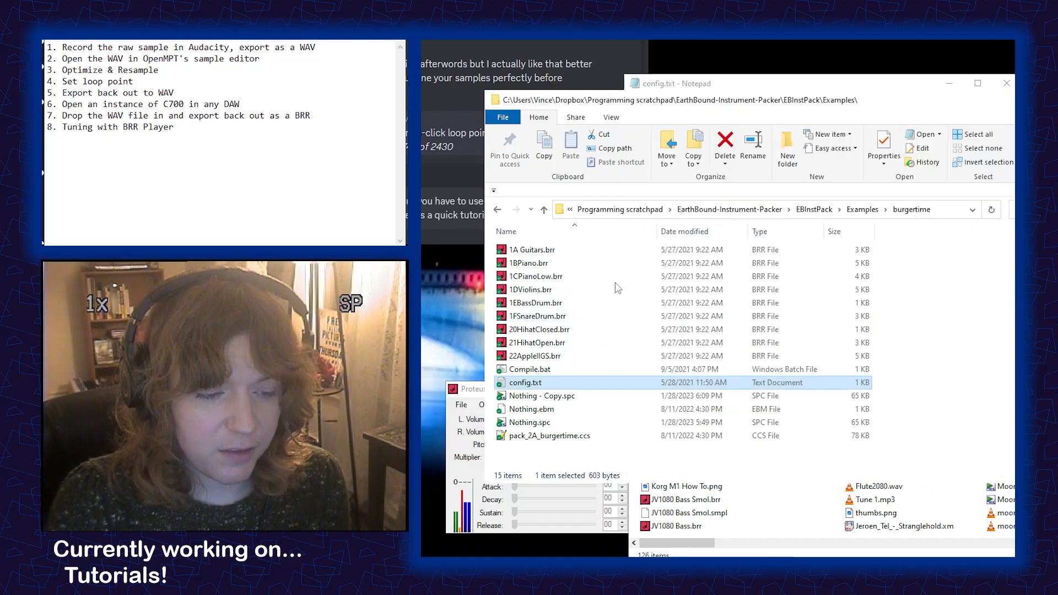
left_click(568, 450)
key("End")
key("ctrl+a")
key("ctrl+c")
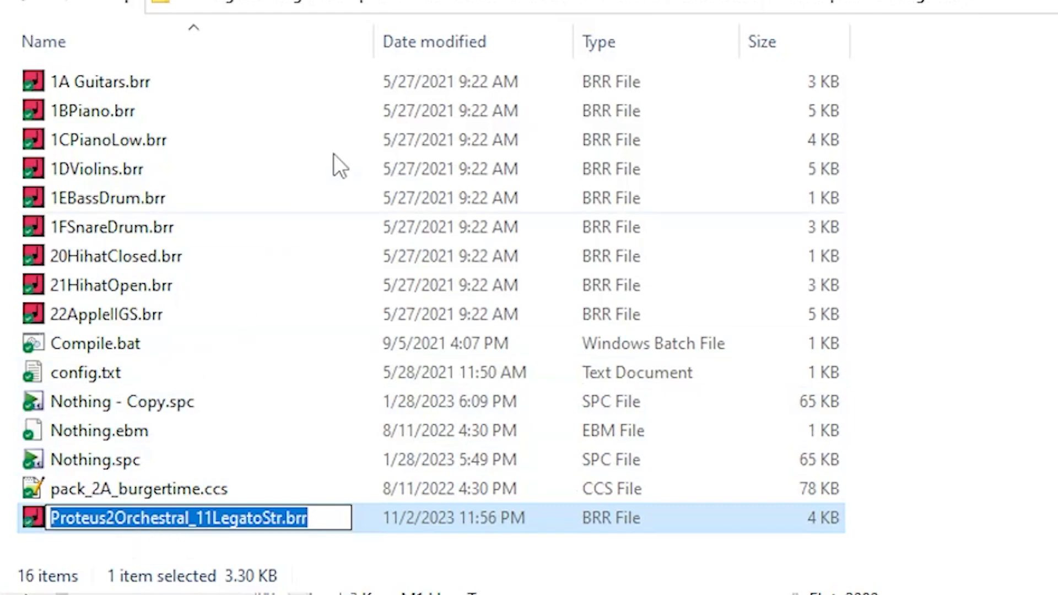
- Add the line "Proteus2Orchestral_11LegatoStr.brr" in quotes below the 22AppleIIGS.brr entry in config.txt
key("alt+Tab")
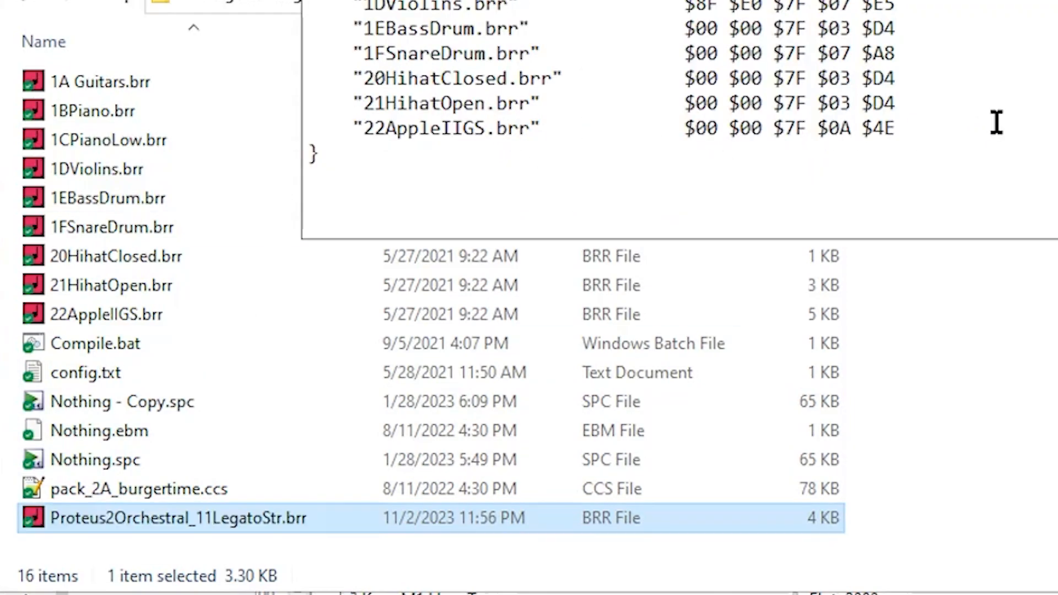
key("Return")
type("\"")
key("ctrl+v")
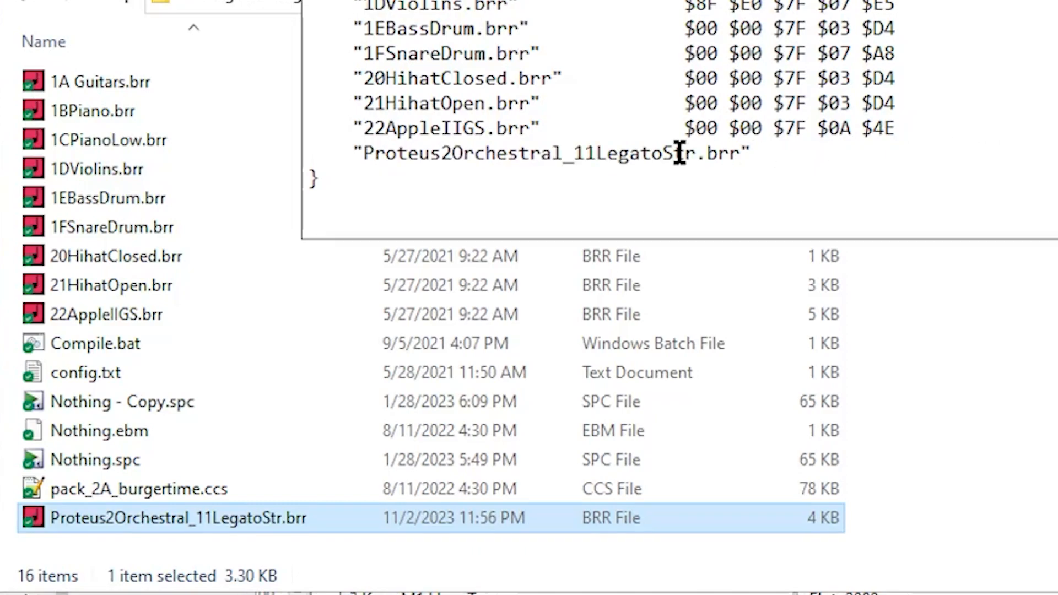
- Copy the bytes $00 $00 $7F $0A $4E from the 22AppleIIGS.brr line onto the end of the Proteus2Orchestral_11LegatoStr.brr line
left_click_drag(688, 128, 928, 126)
key("ctrl+c")
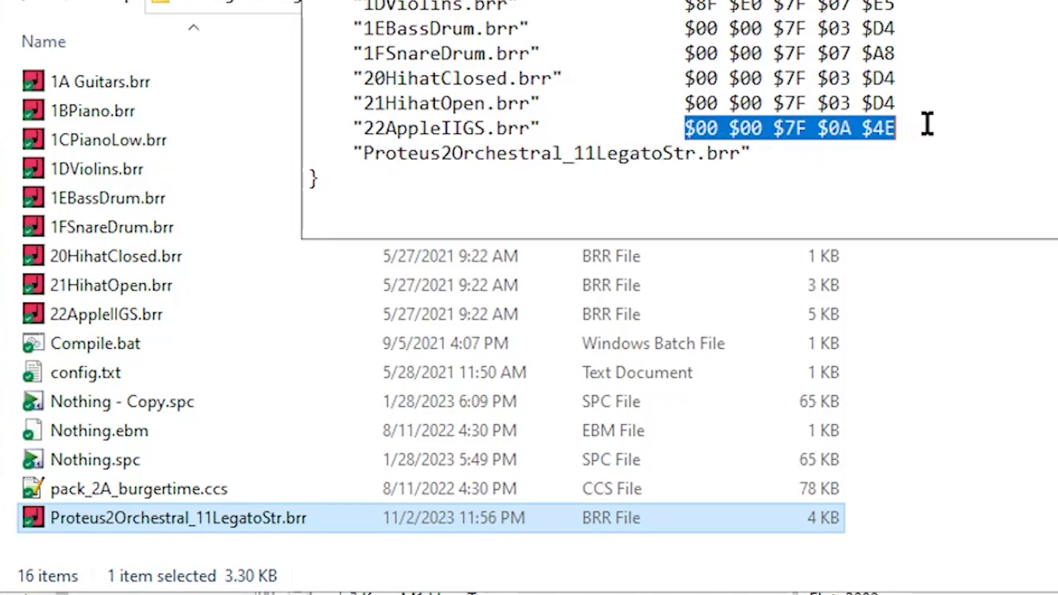
left_click(829, 152)
key("ctrl+v")
- Replace the new line's last two bytes with BRR Player's multiplier and sub-multiplier as $03 $D0
left_click_drag(772, 154, 986, 162)
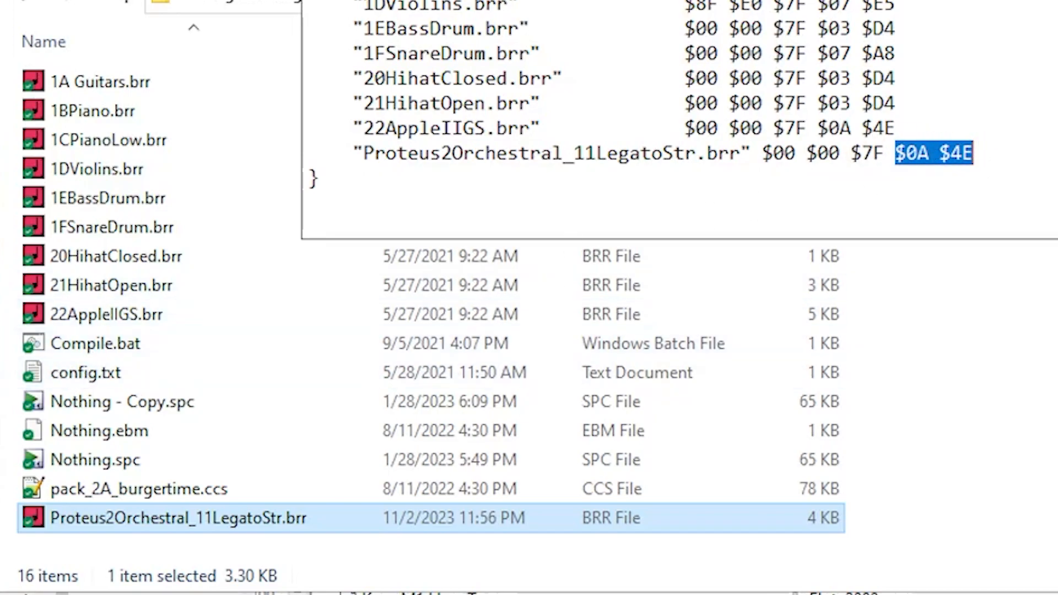
left_click(1, 407)
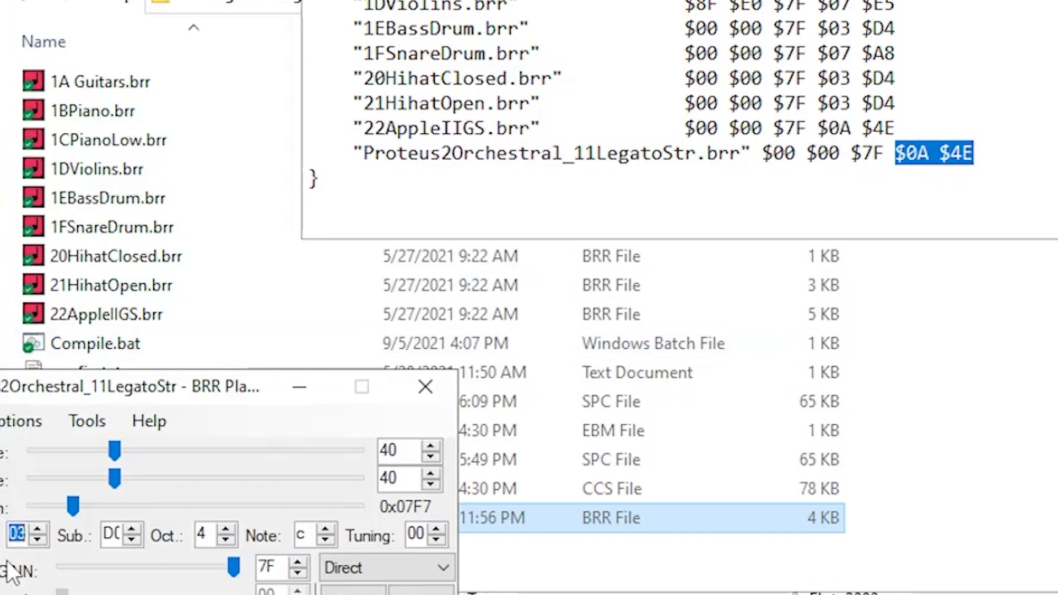
left_click(932, 160)
key("BackSpace")
type("3")
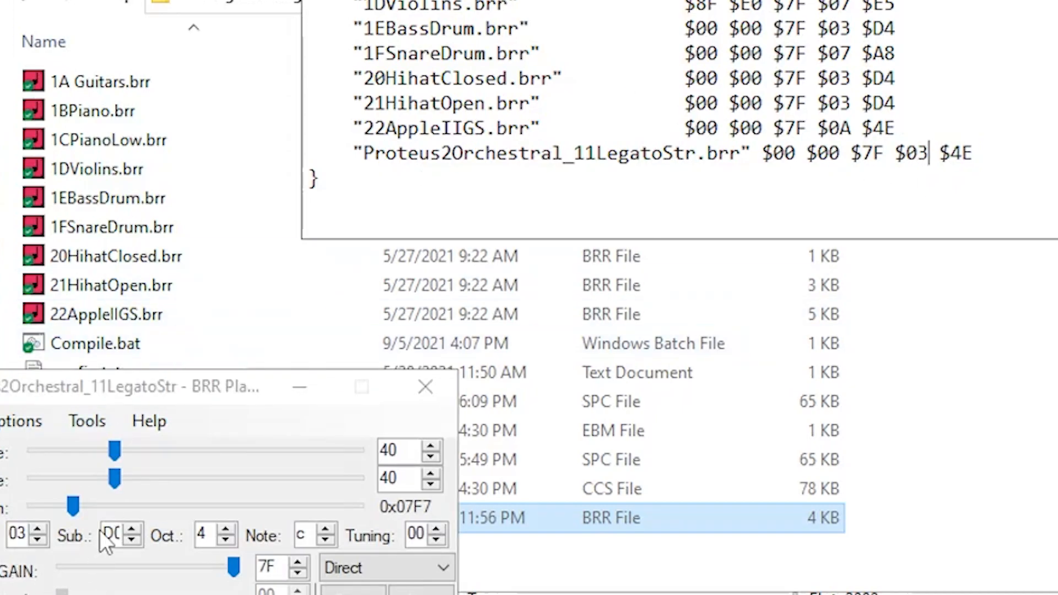
double_click(962, 149)
type("D0")
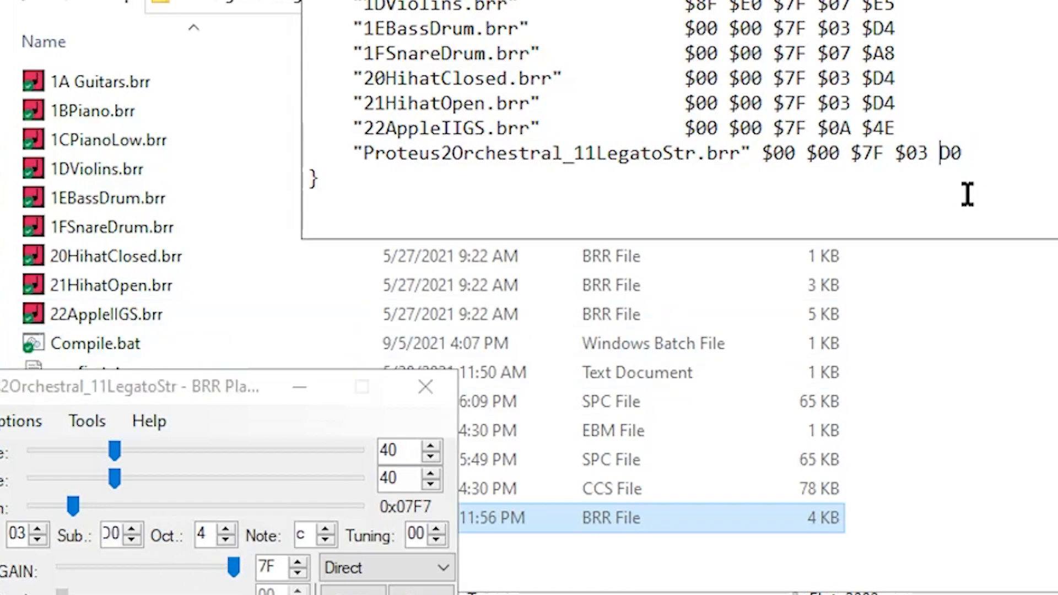
type("$")
key("ctrl+shift+Left")
key("ctrl+shift+Left")
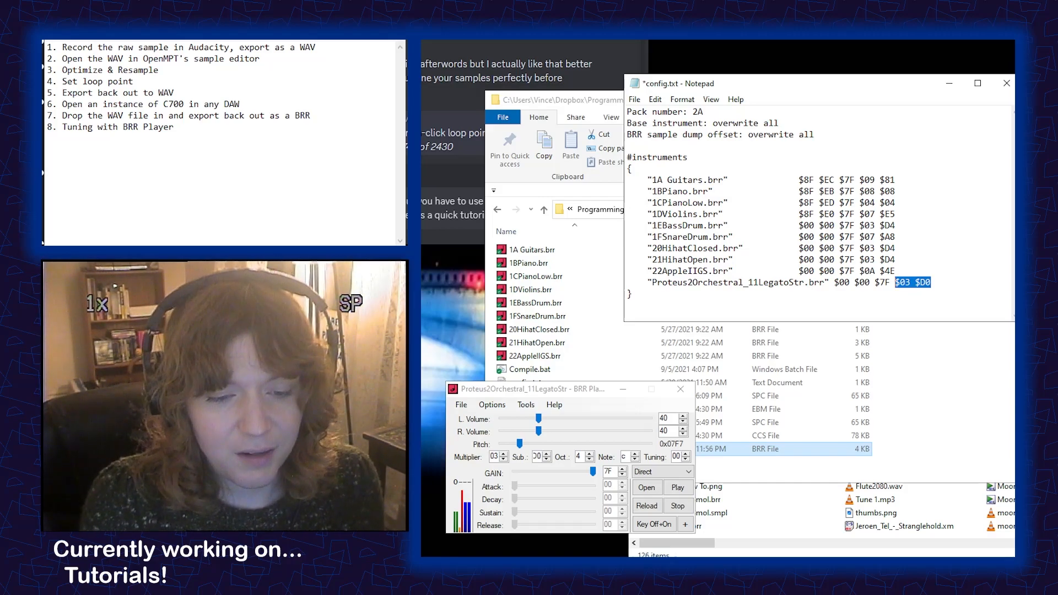
- Highlight the new line's $00 $00 $7F bytes and open the Super NES ADSR Calculator page in the browser
key("Left")
key("ctrl+shift+Left")
key("ctrl+shift+Left")
key("ctrl+shift+Left")
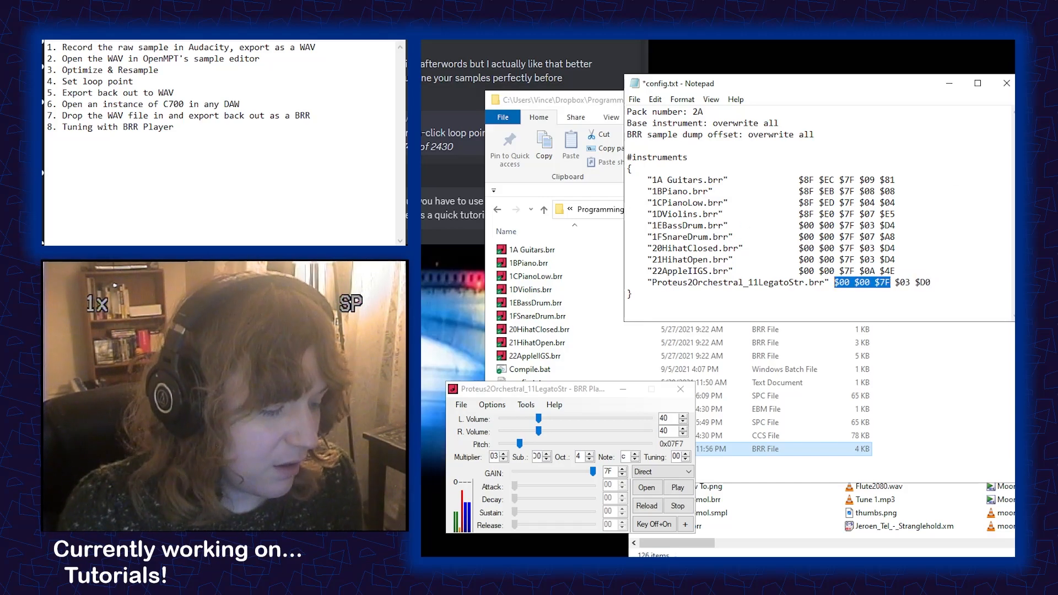
key("alt+Tab")
key("ctrl+t")
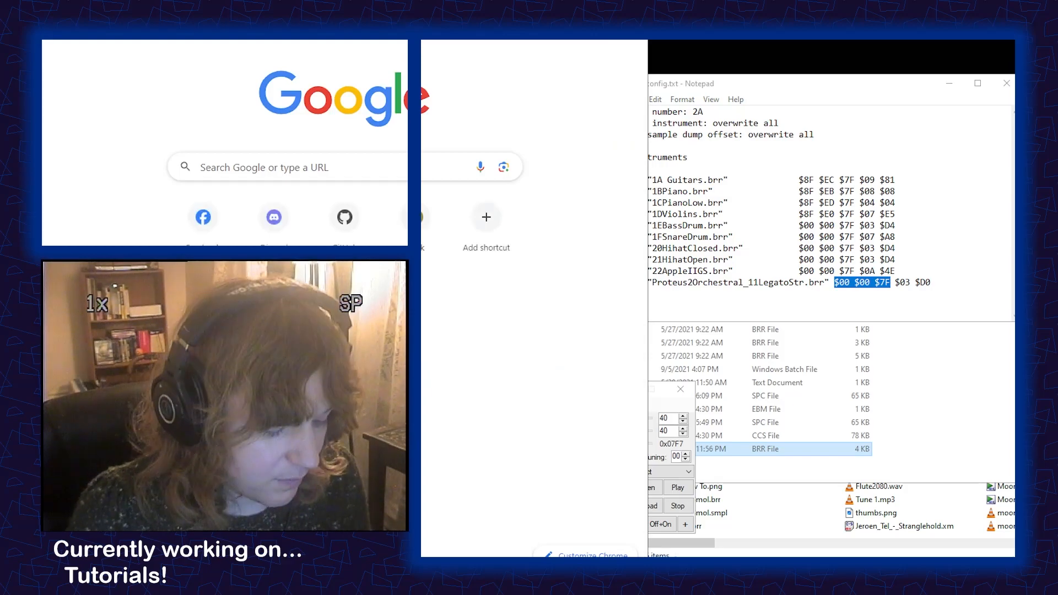
type("adsr")
key("Down")
key("Down")
key("Down")
key("Down")
key("Down")
key("Return")
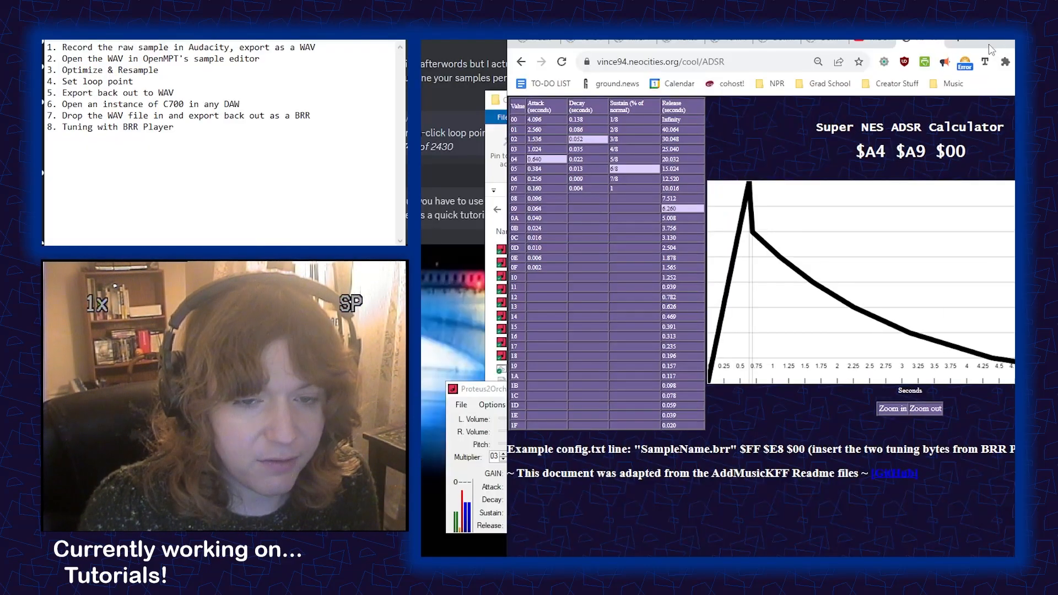
left_click_drag(987, 44, 917, 100)
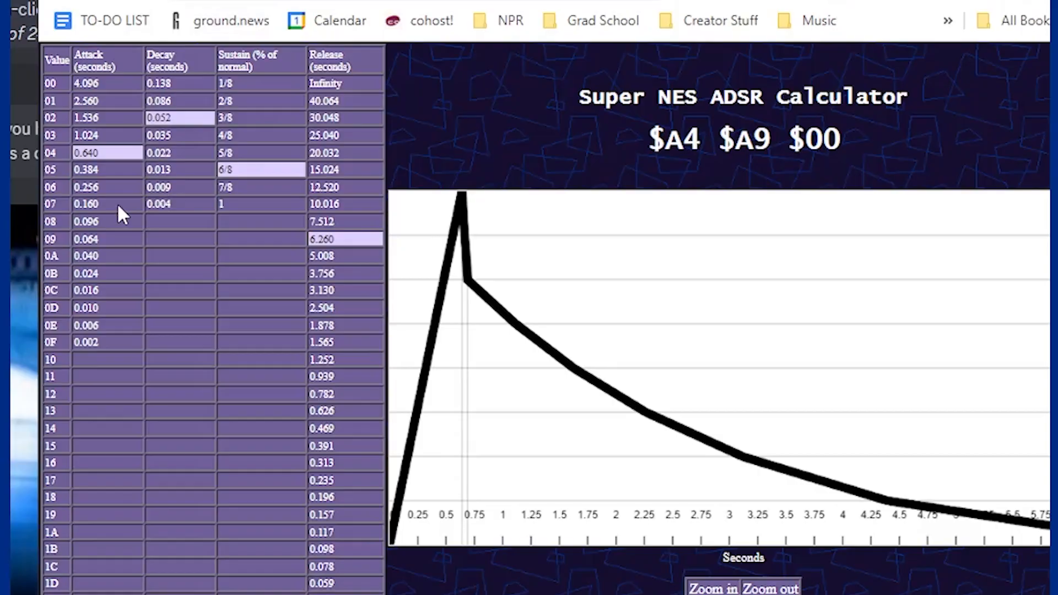
- Try out several attack and decay values in the ADSR table, including attack 01, attack 06 and decay 00
left_click(481, 244)
left_click(479, 223)
left_click(114, 152)
left_click(116, 100)
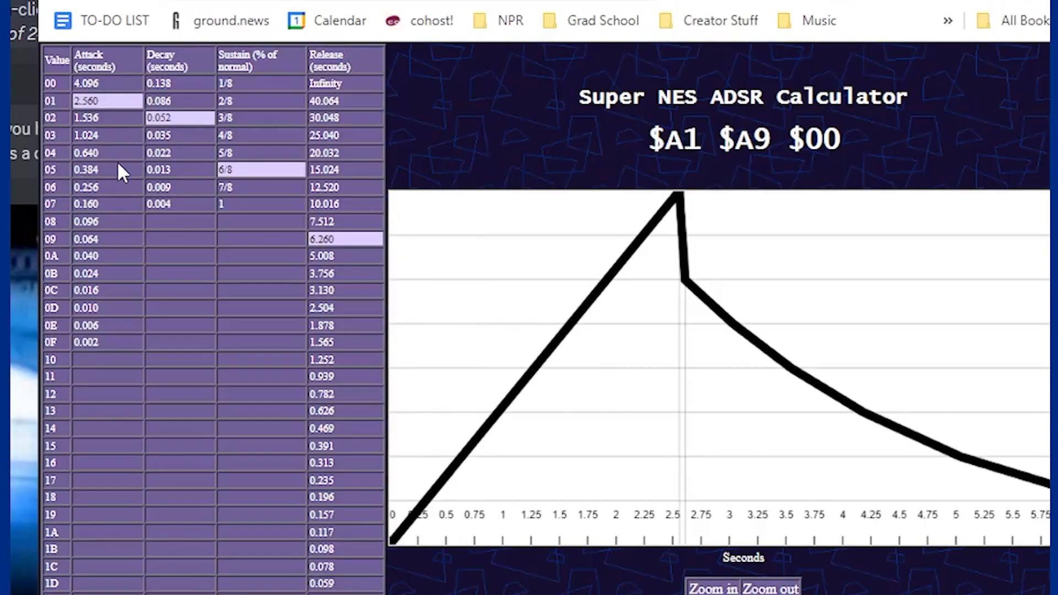
left_click(119, 187)
left_click_drag(184, 146, 181, 119)
left_click(184, 174)
left_click(184, 204)
left_click(186, 167)
left_click(170, 84)
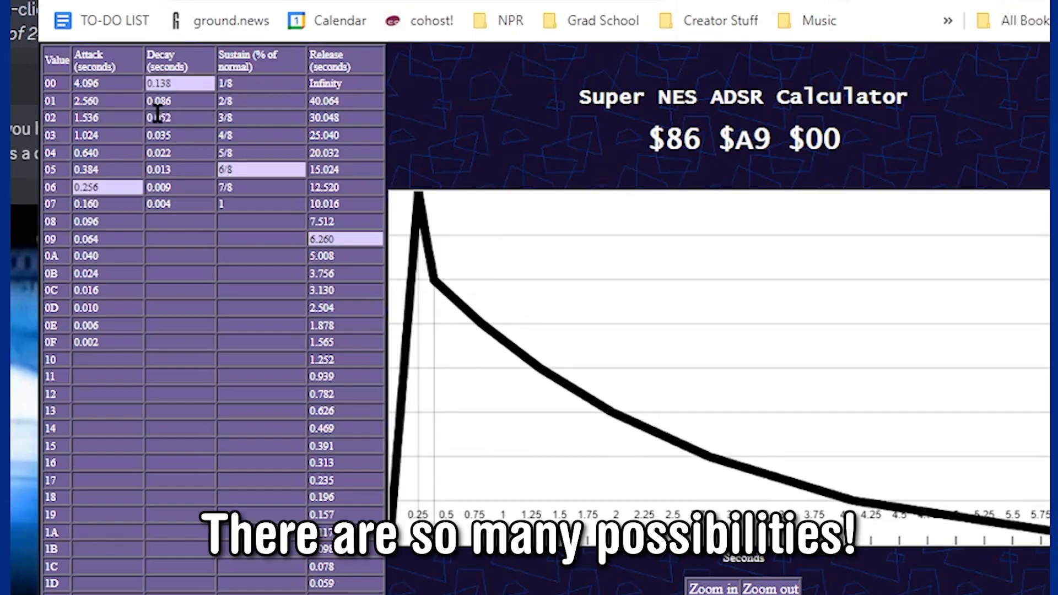
- Set the envelope's attack to 0F, decay to 00 and sustain to 07 in the ADSR Calculator
left_click(112, 342)
left_click(174, 187)
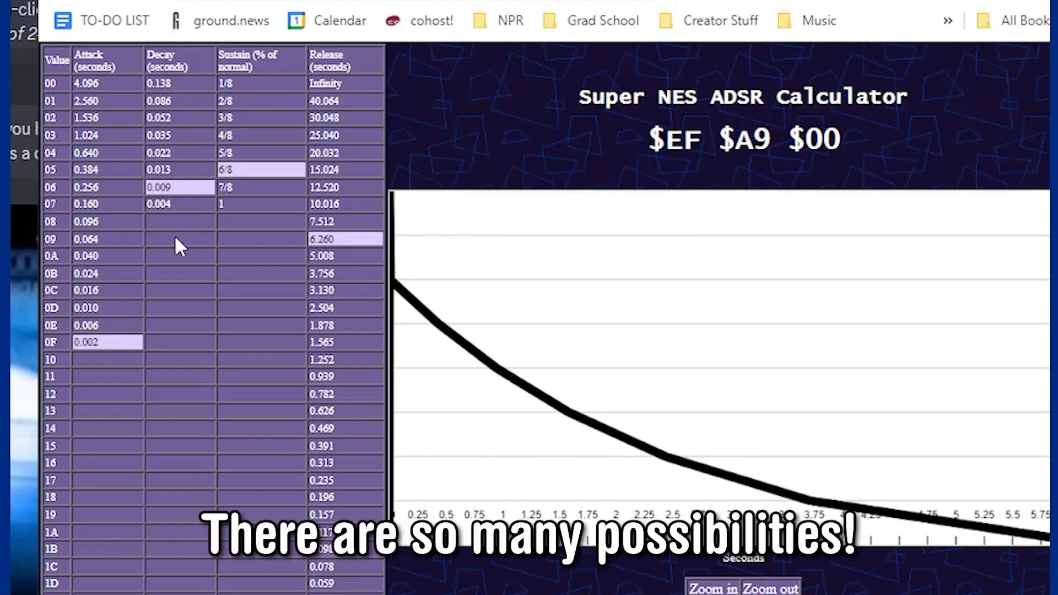
left_click(174, 205)
left_click(171, 84)
left_click(237, 202)
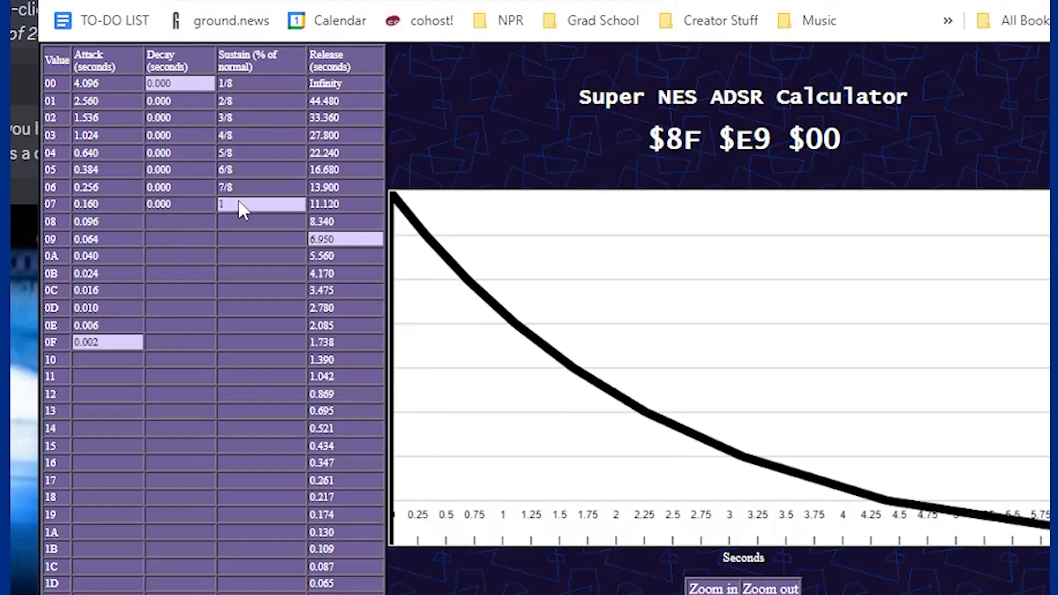
- Compare different release values, from Infinity to 0C, and set the envelope's release to 08 (8.340 seconds)
left_click(331, 170)
left_click(334, 100)
left_click(333, 84)
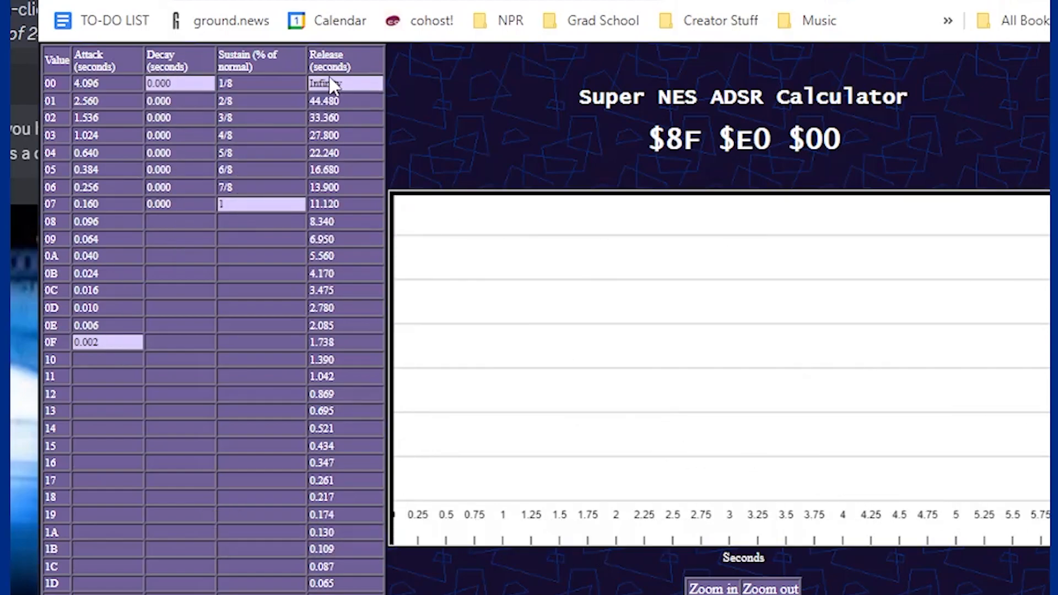
left_click(325, 118)
left_click(324, 152)
left_click(322, 222)
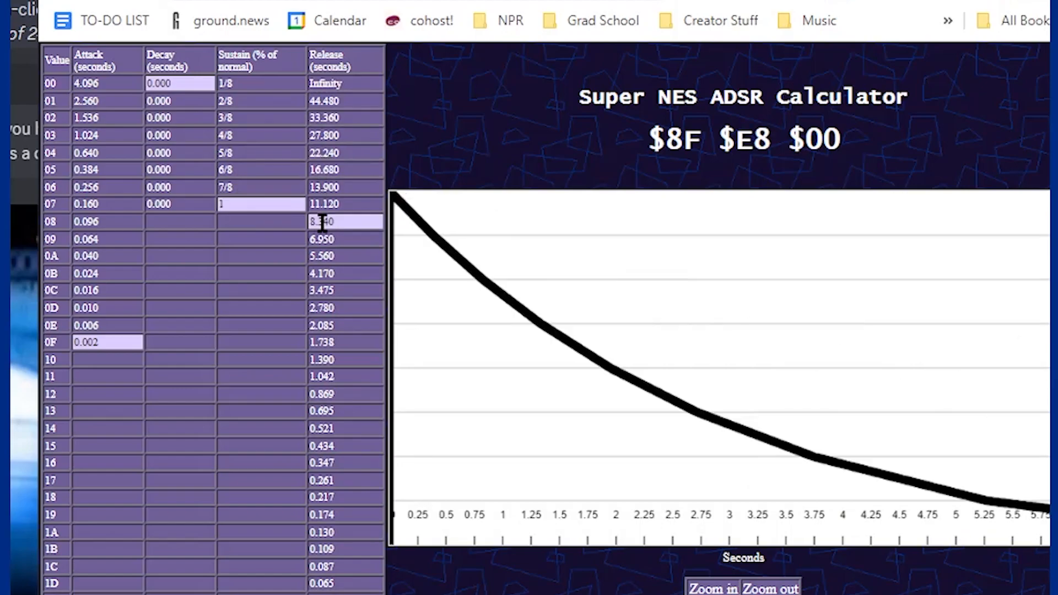
left_click(323, 239)
left_click(339, 289)
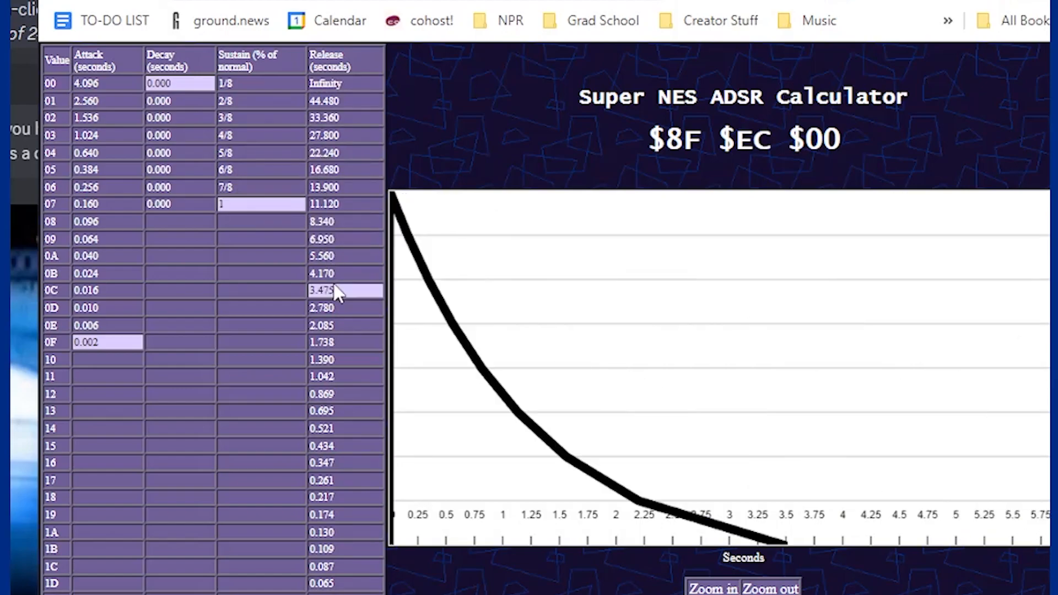
left_click(335, 226)
- Replace the first three bytes of the Proteus2Orchestral_11LegatoStr.brr line in config.txt with the calculator's $8F $E8 $00
left_click_drag(633, 144, 809, 149)
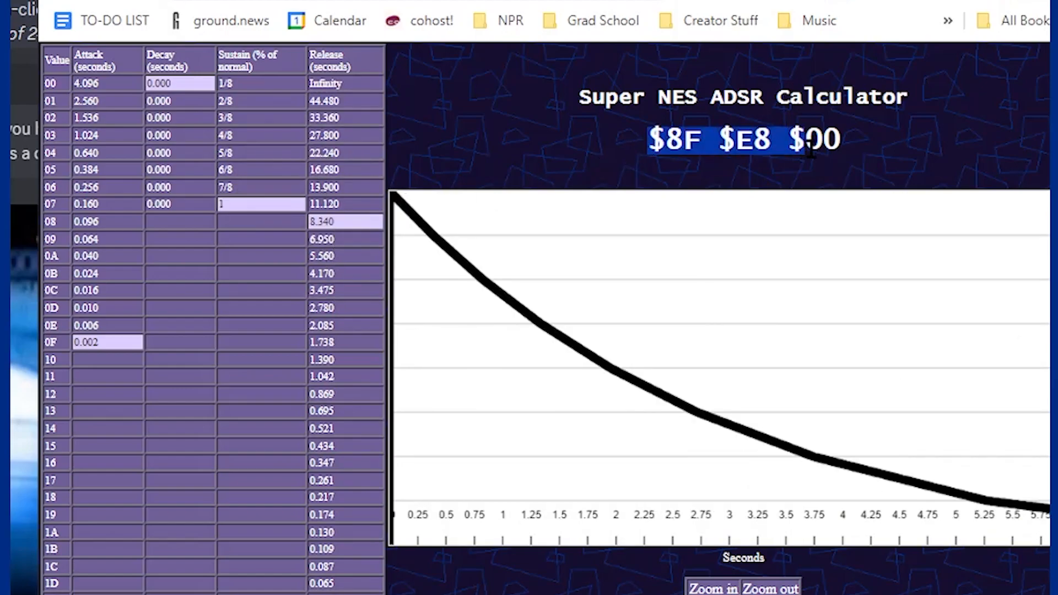
key("alt+Tab")
left_click_drag(573, 502, 706, 503)
type("$8F $E8 $00")
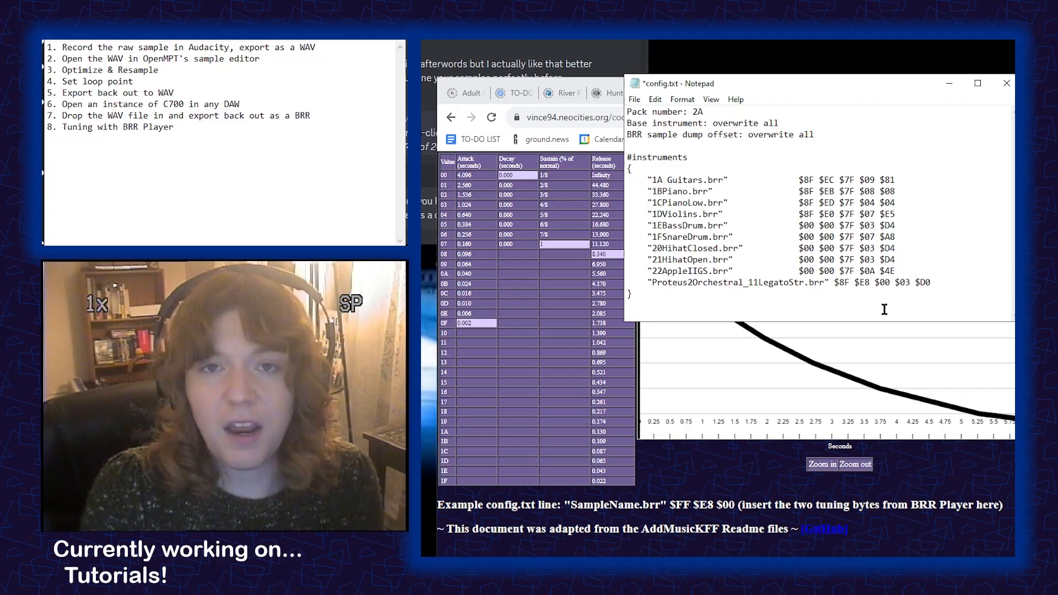
- Duplicate the Proteus2Orchestral_11LegatoStr.brr line directly below itself in config.txt
key("End")
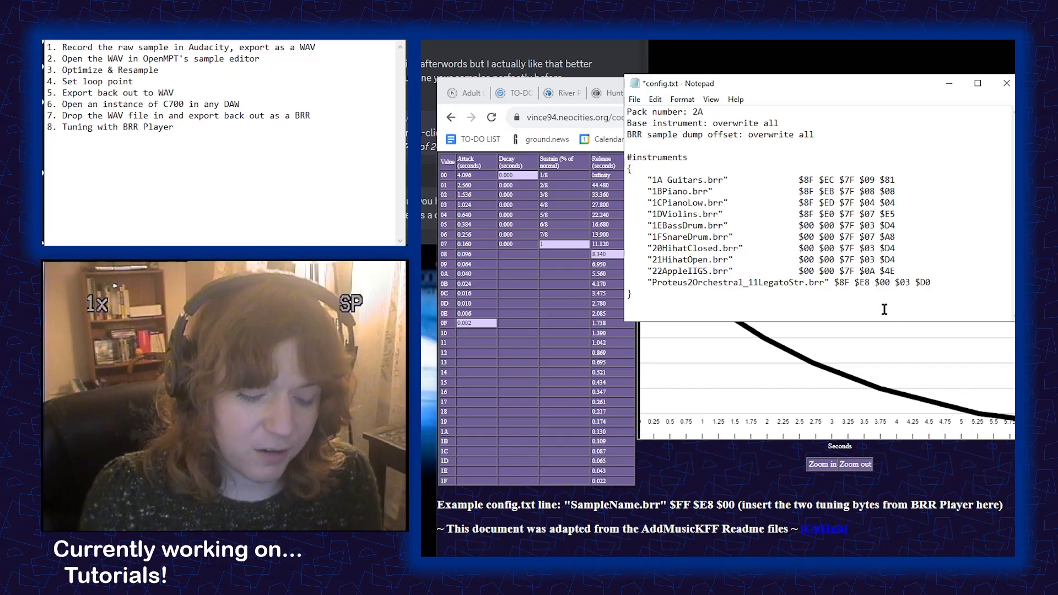
key("shift+Home")
key("ctrl+c")
key("End")
key("Return")
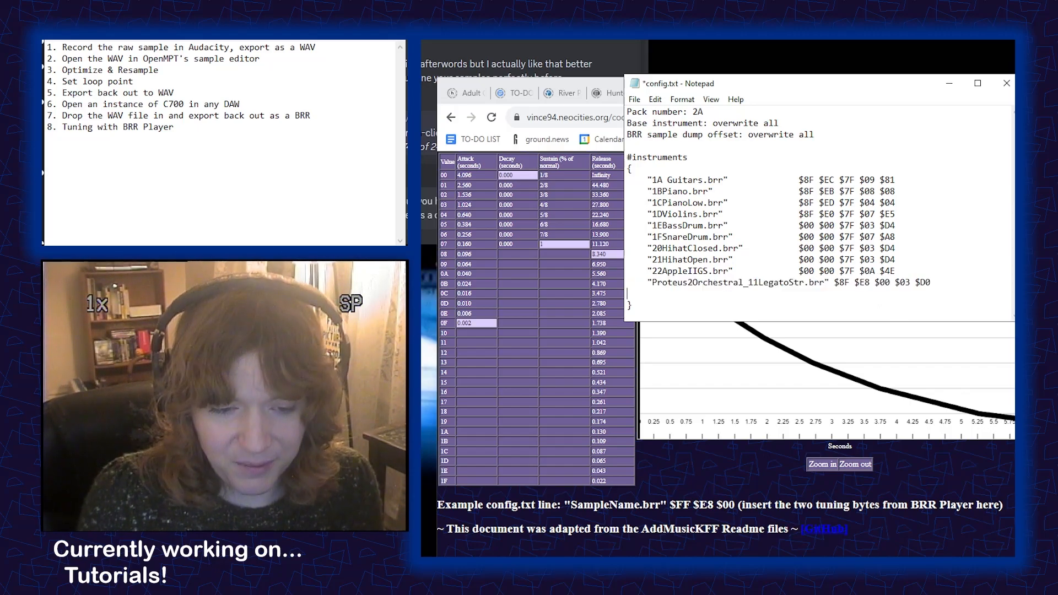
key("ctrl+v")
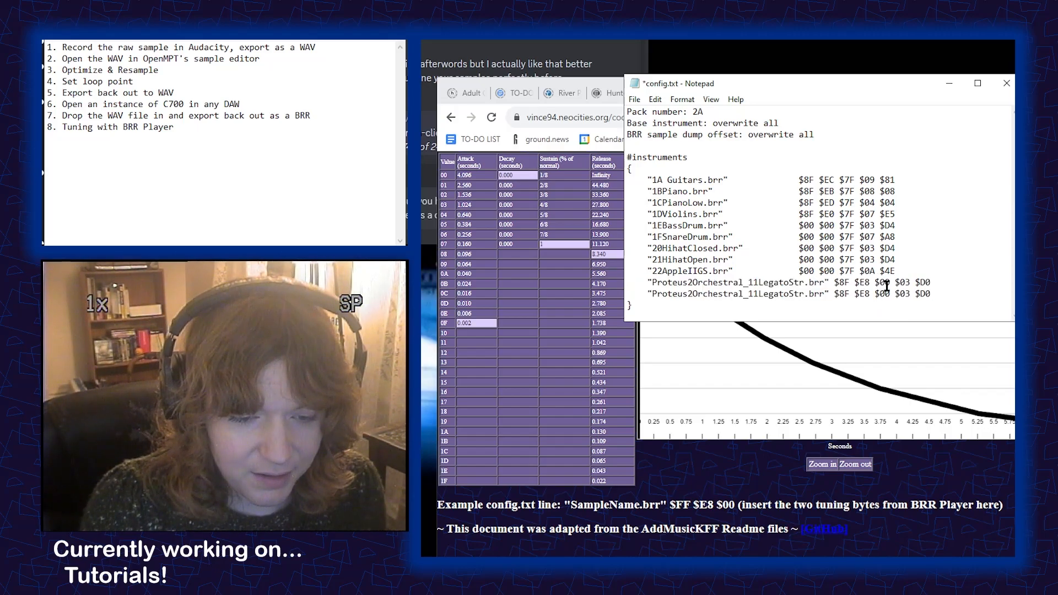
- Set the calculator's release to Infinity and apply its code $8F $E0 $00 to the first of the two Proteus2Orchestral_11LegatoStr.brr lines
key("alt+Tab")
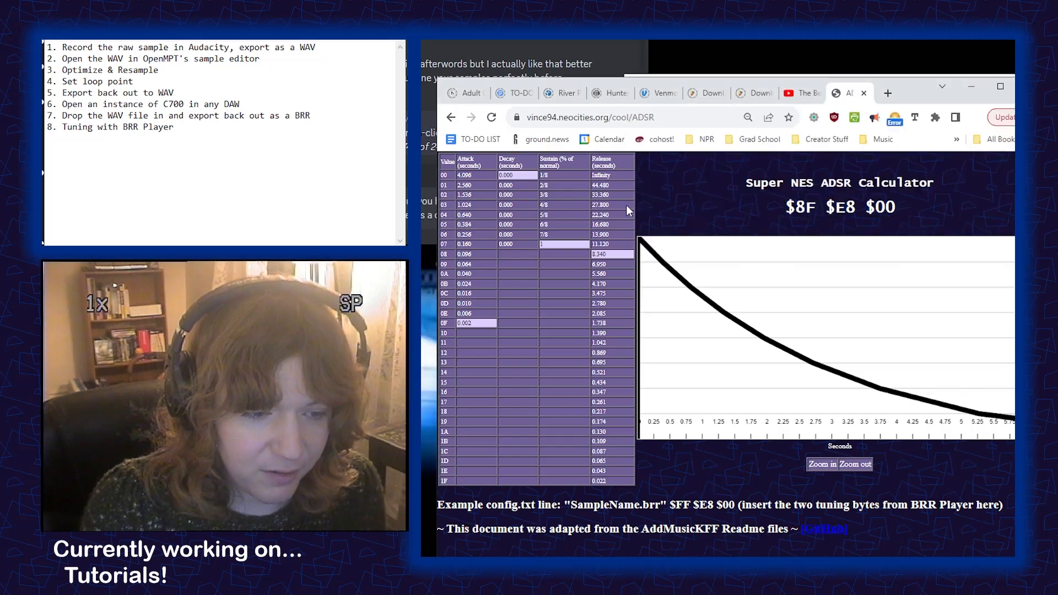
left_click(613, 174)
left_click_drag(777, 212, 903, 215)
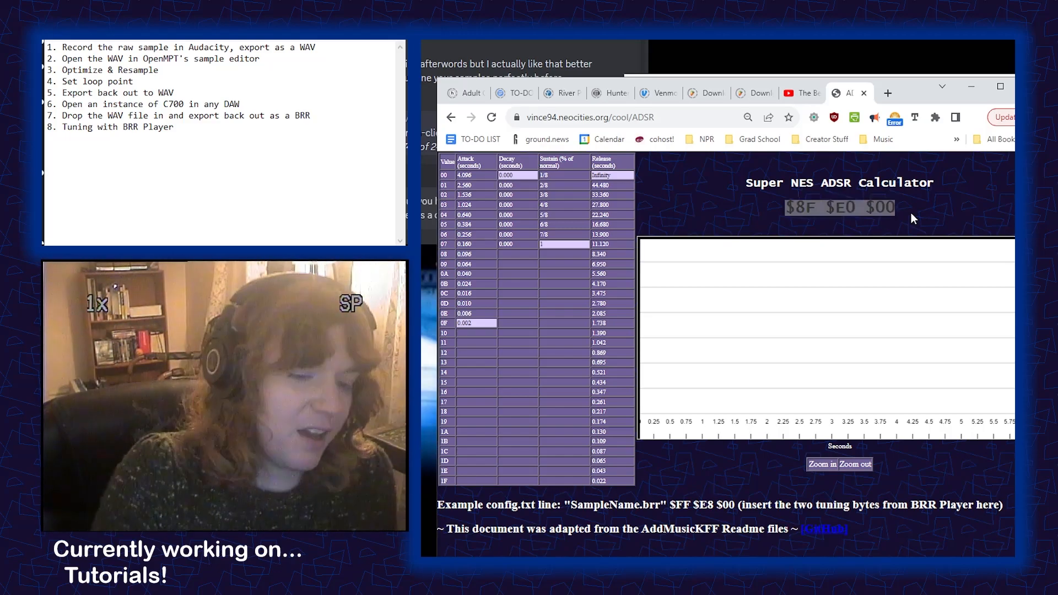
key("alt+Tab")
left_click_drag(835, 282, 888, 287)
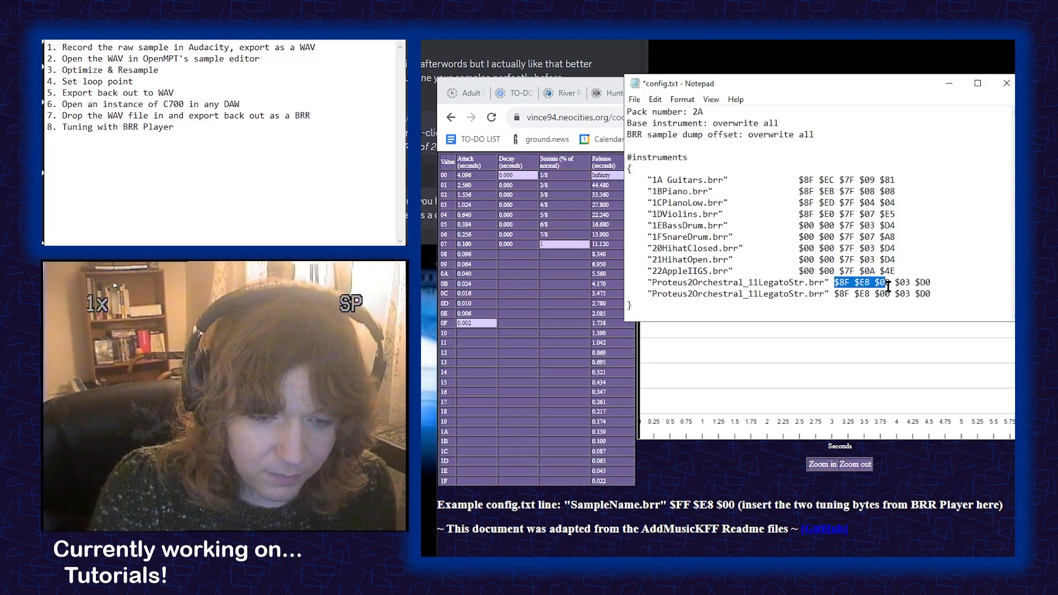
key("ctrl+v")
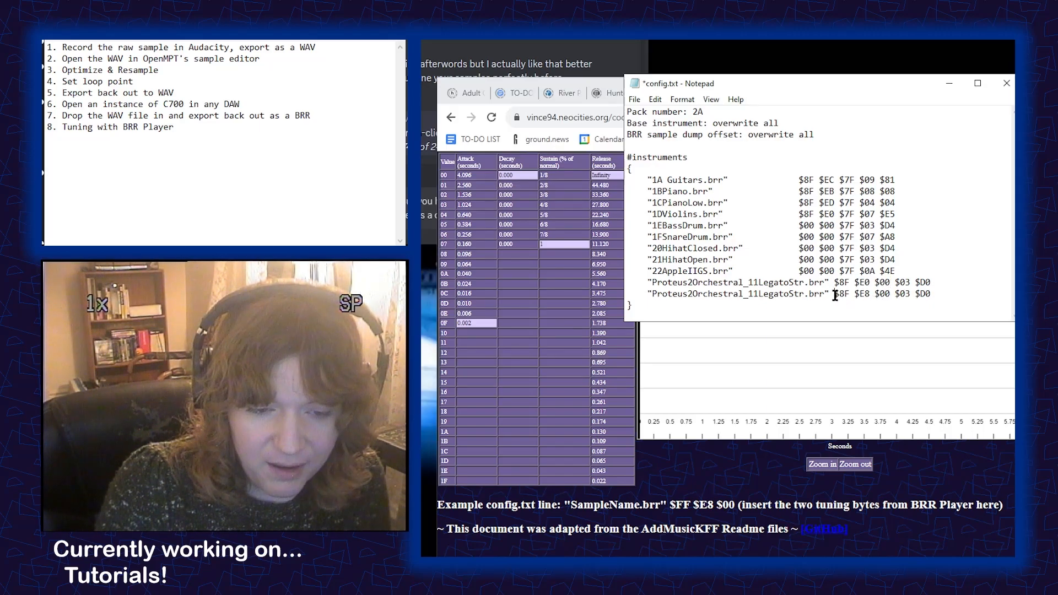
- Compare the envelope bytes of the two Proteus2Orchestral_11LegatoStr.brr lines and return to the ADSR Calculator
left_click_drag(835, 296, 890, 297)
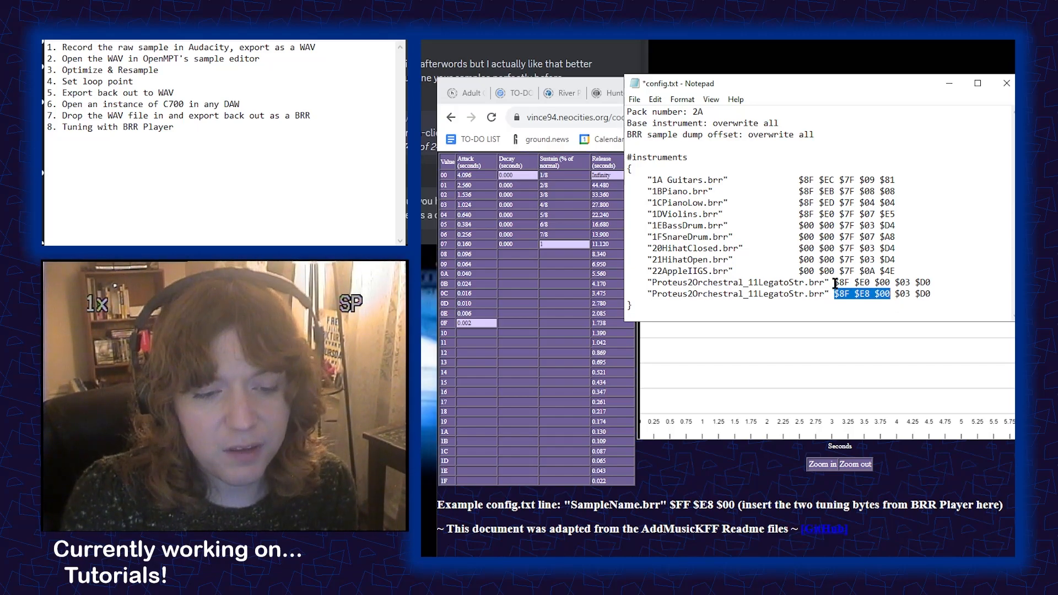
left_click_drag(836, 283, 889, 284)
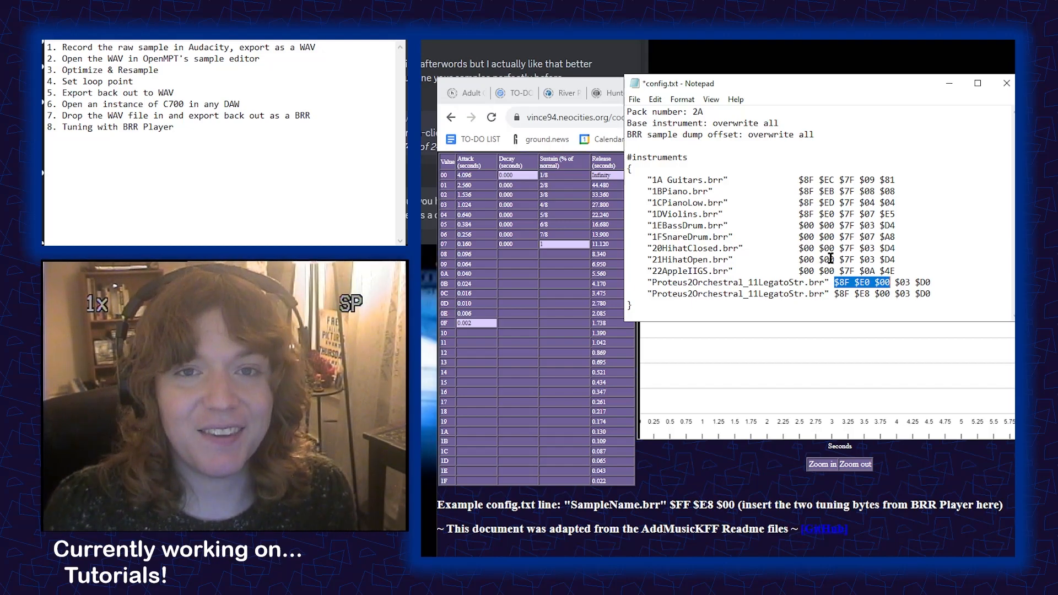
key("alt+Tab")
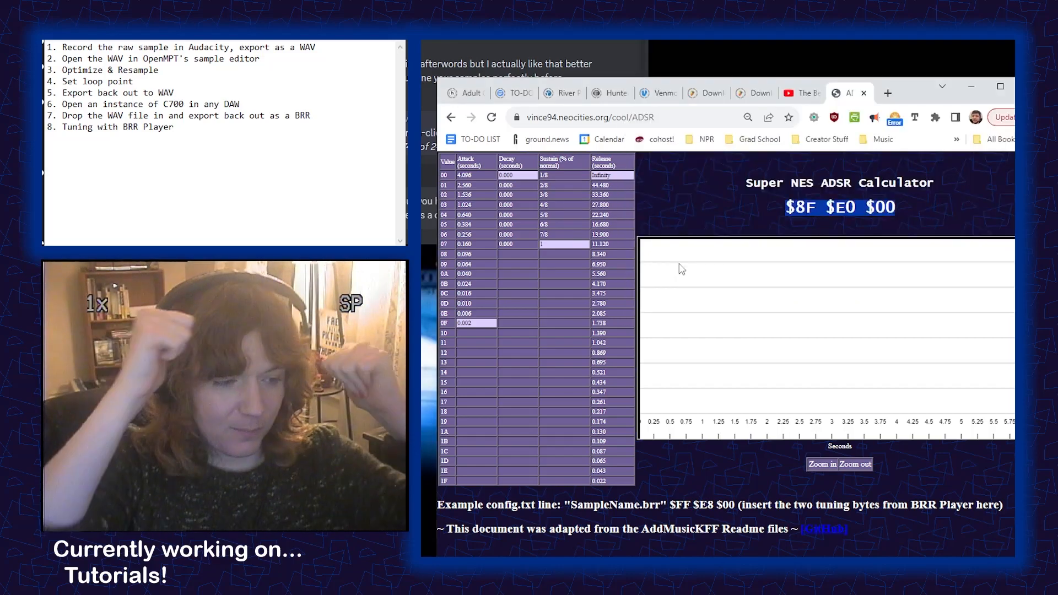